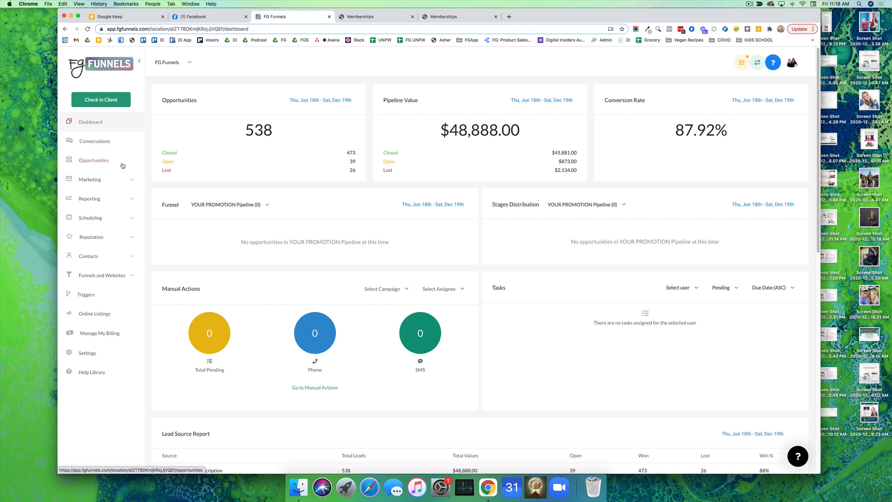
pyautogui.click(118, 180)
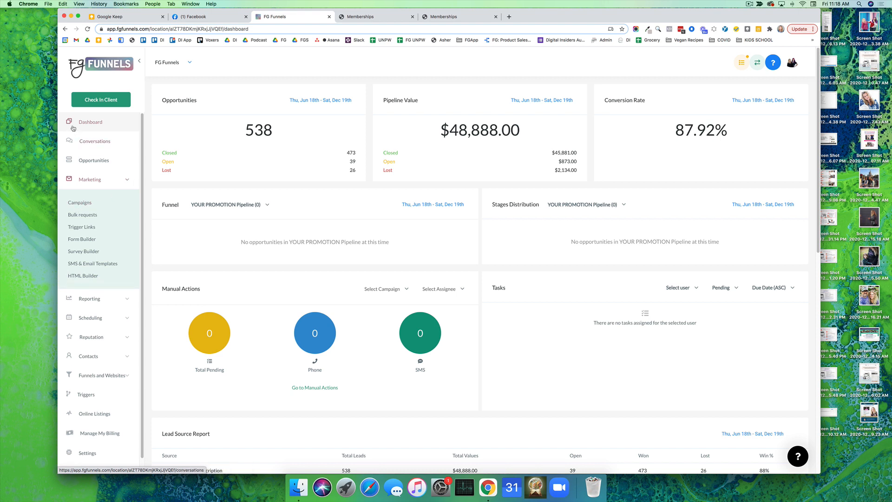
pyautogui.click(118, 179)
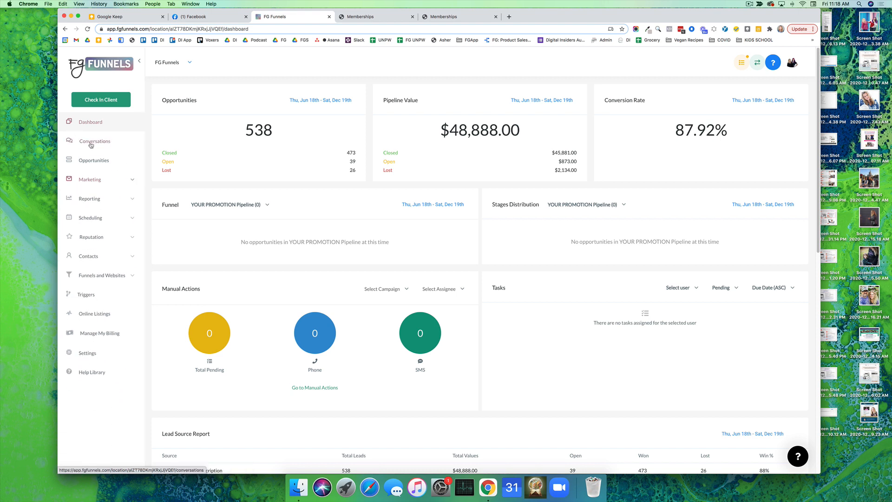
pyautogui.click(132, 219)
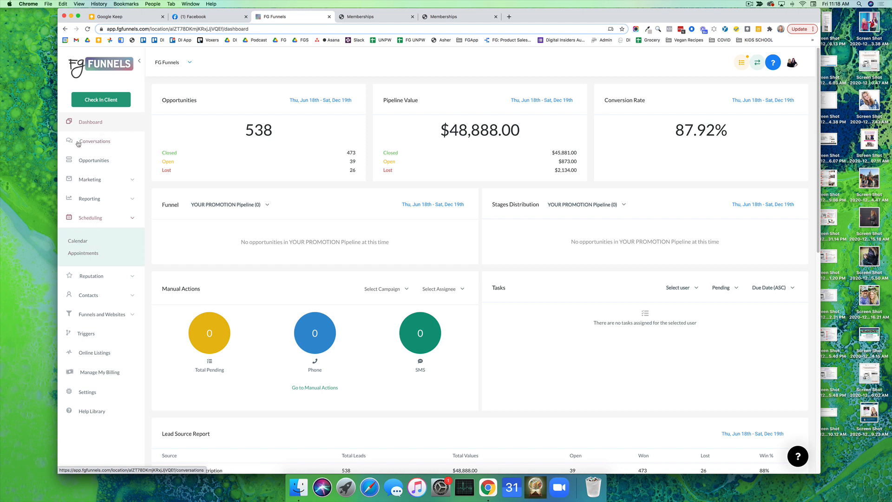
pyautogui.click(132, 218)
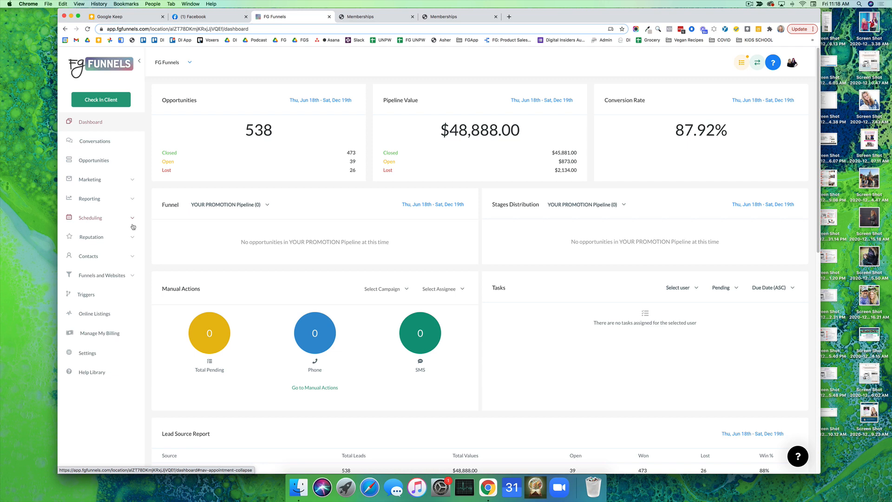
# View the steps of the "Share Funnel: Rebel - SLO" funnel and the pages of the "Share Website: Fresh Template" website
pyautogui.click(134, 276)
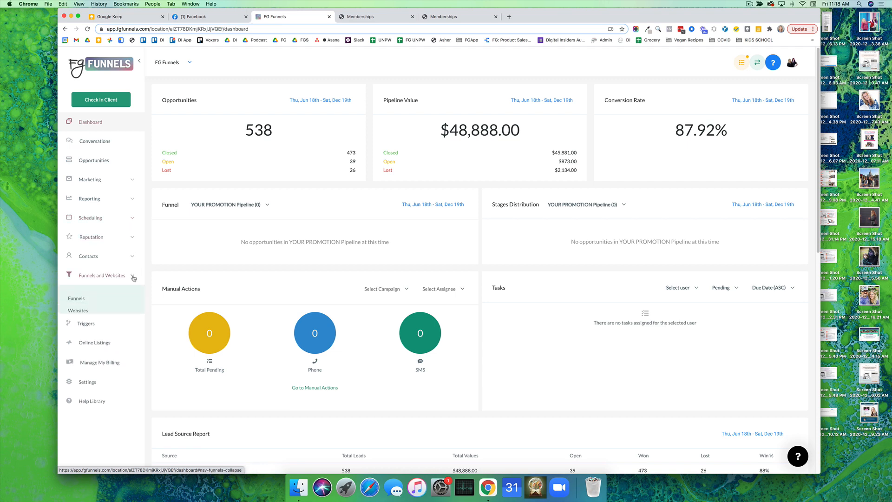
pyautogui.click(78, 299)
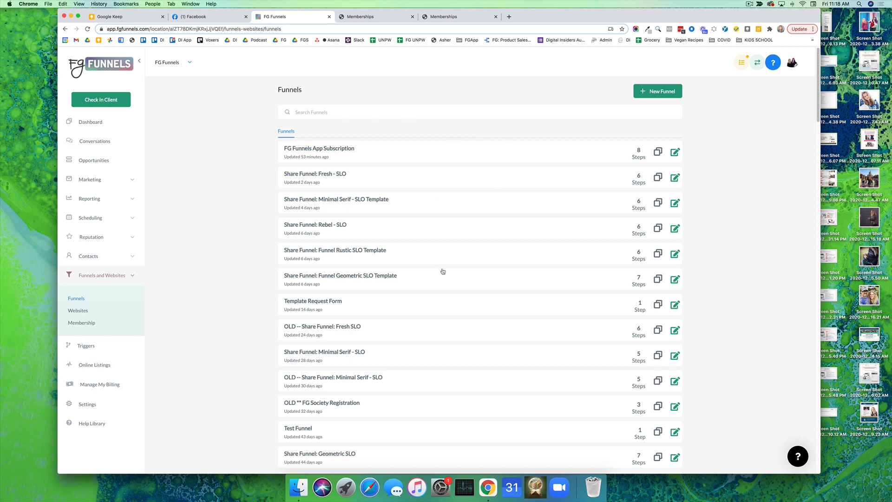
pyautogui.scroll(-3, 442, 271)
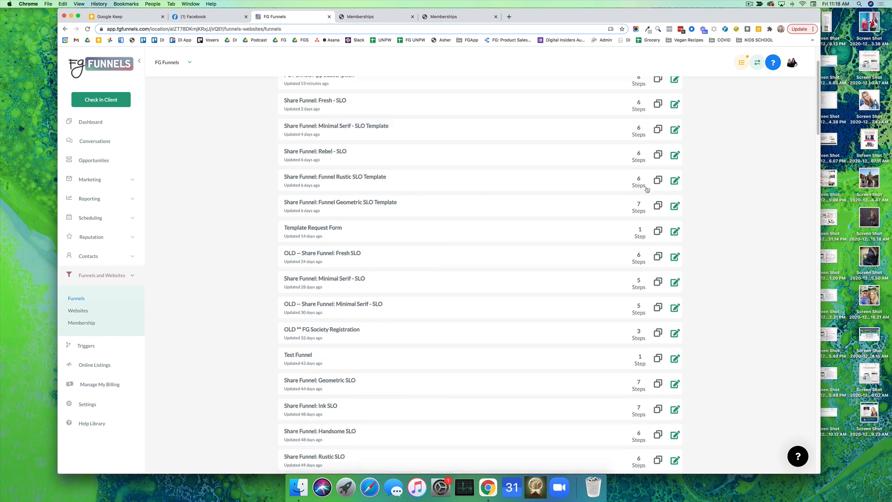
pyautogui.click(676, 157)
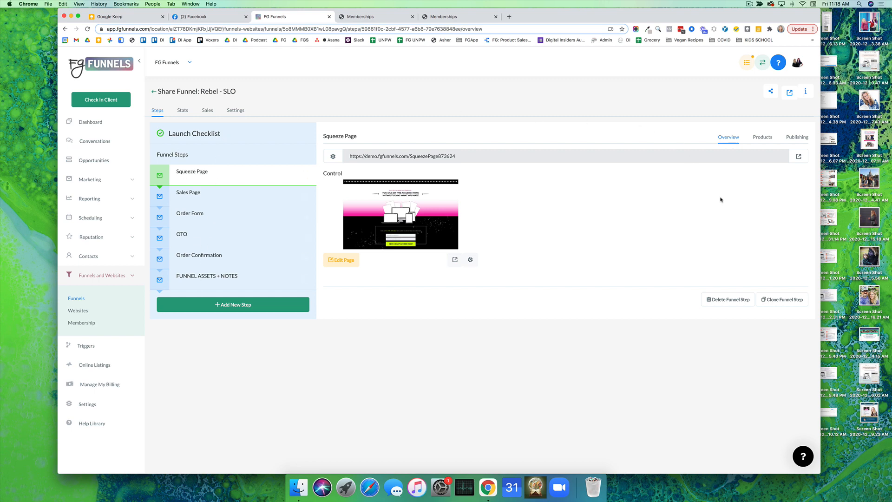
pyautogui.click(84, 311)
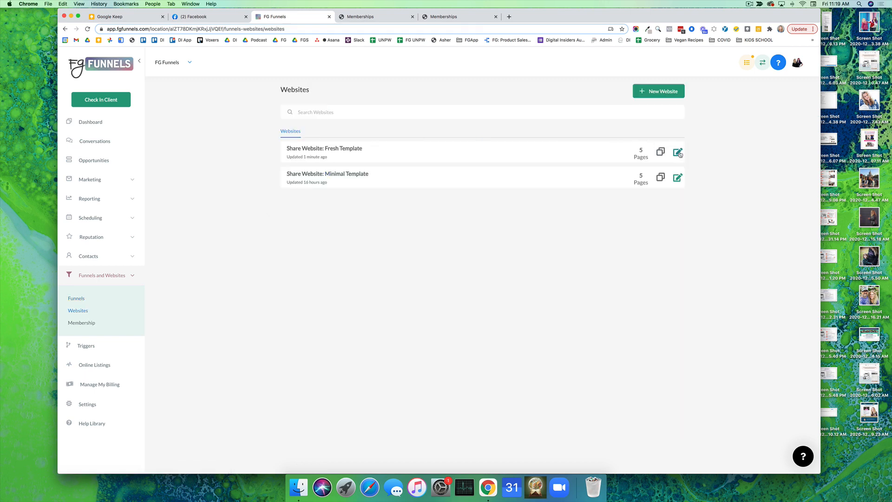
pyautogui.click(678, 153)
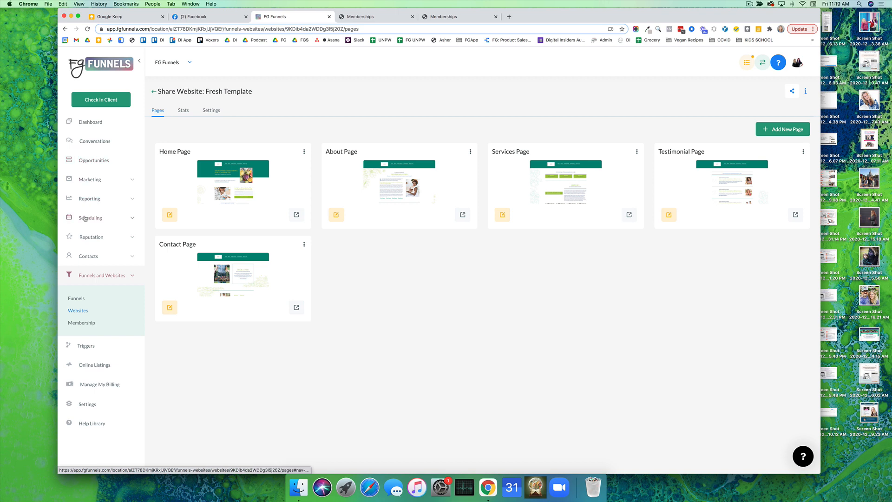
# Look through the membership products and open the published Test Course offer's details
pyautogui.click(81, 322)
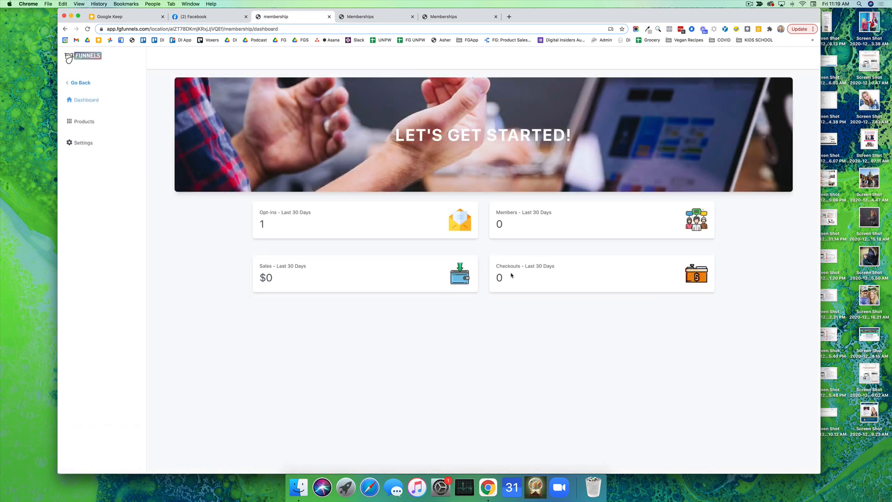
pyautogui.click(84, 122)
pyautogui.click(89, 141)
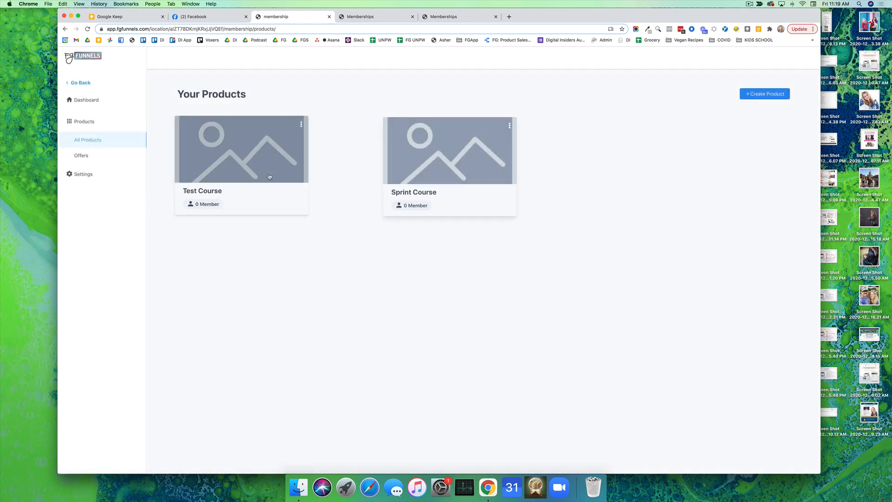
pyautogui.click(82, 155)
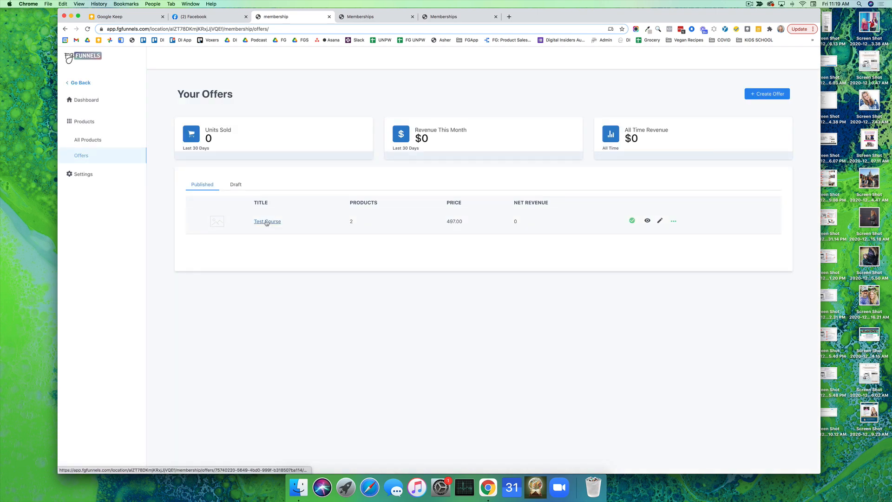
pyautogui.click(267, 221)
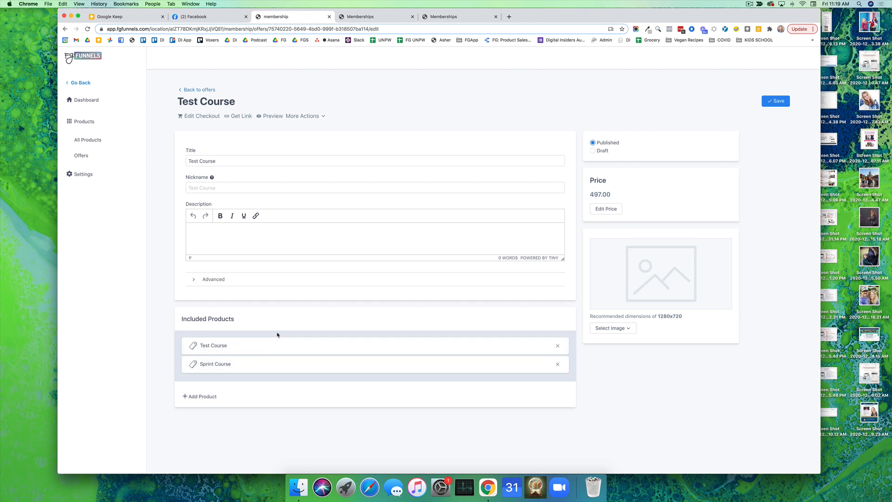
# Examine the lesson progress on the Test Course member page, and return to the Test Course offer
pyautogui.click(354, 18)
pyautogui.click(437, 17)
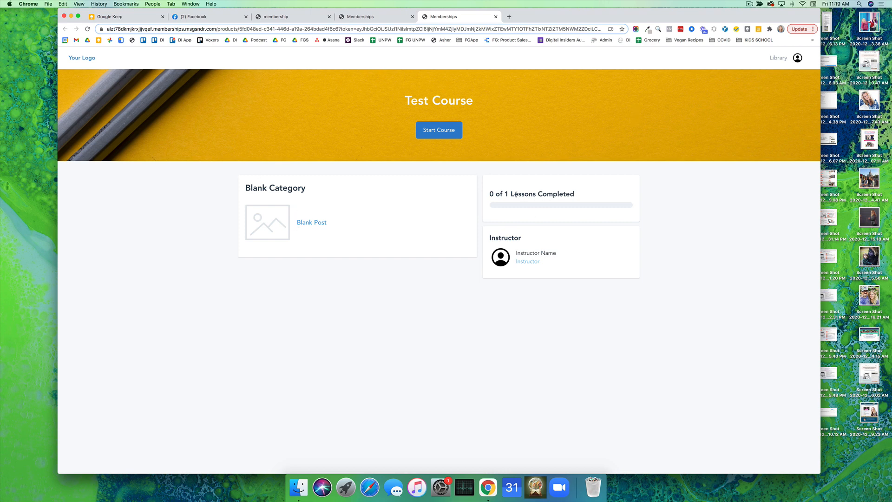
pyautogui.moveTo(583, 193); pyautogui.dragTo(488, 194)
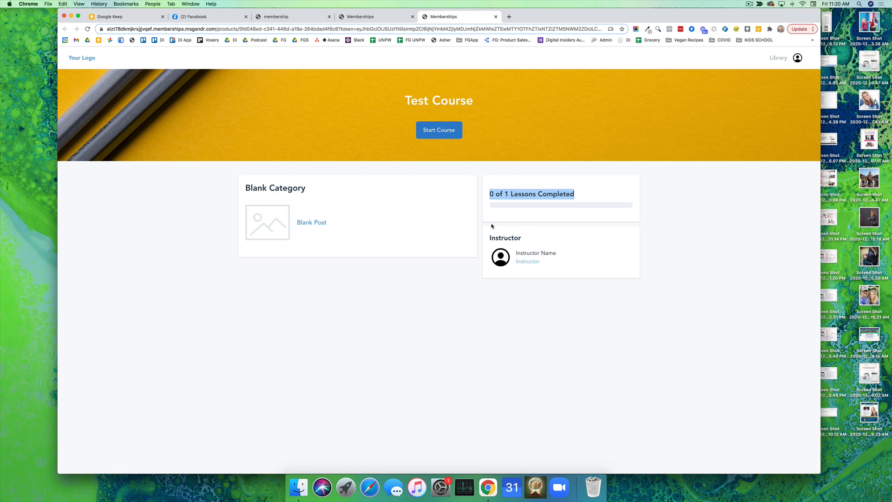
pyautogui.click(372, 19)
pyautogui.click(273, 19)
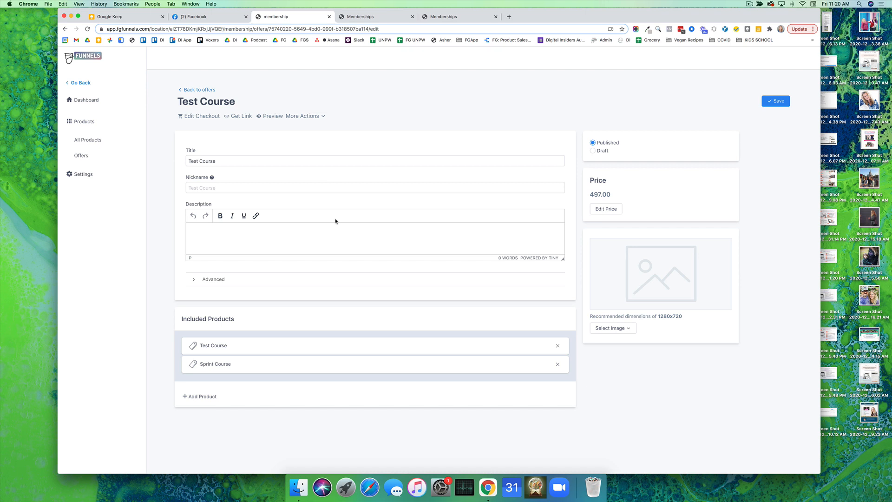
# Leave the membership area and create a marketing campaign named "Test Campaign"
pyautogui.click(68, 84)
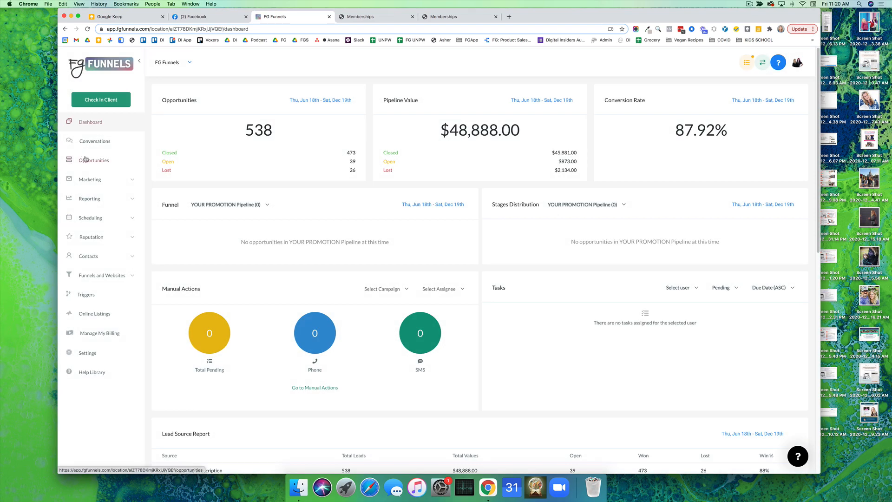
pyautogui.click(95, 179)
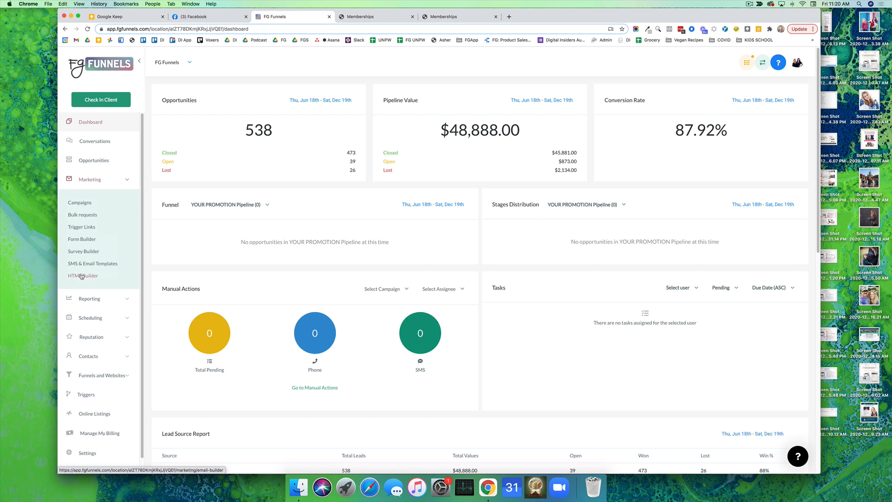
pyautogui.click(87, 203)
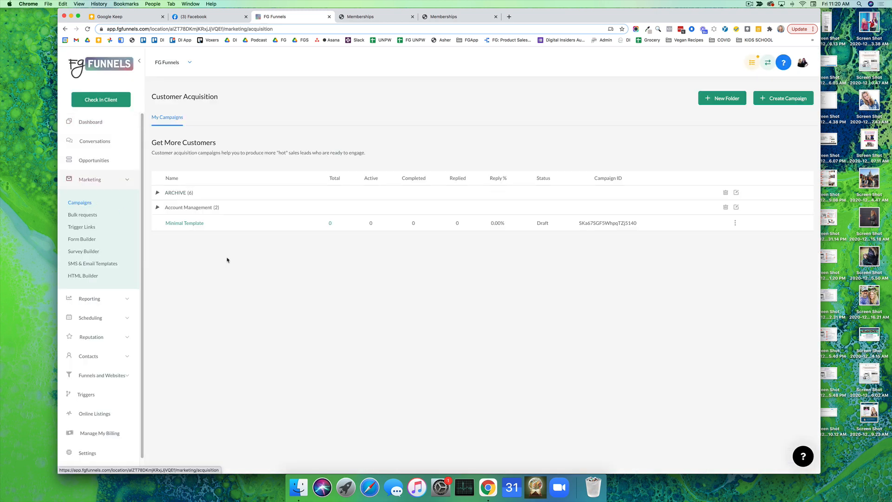
pyautogui.click(793, 102)
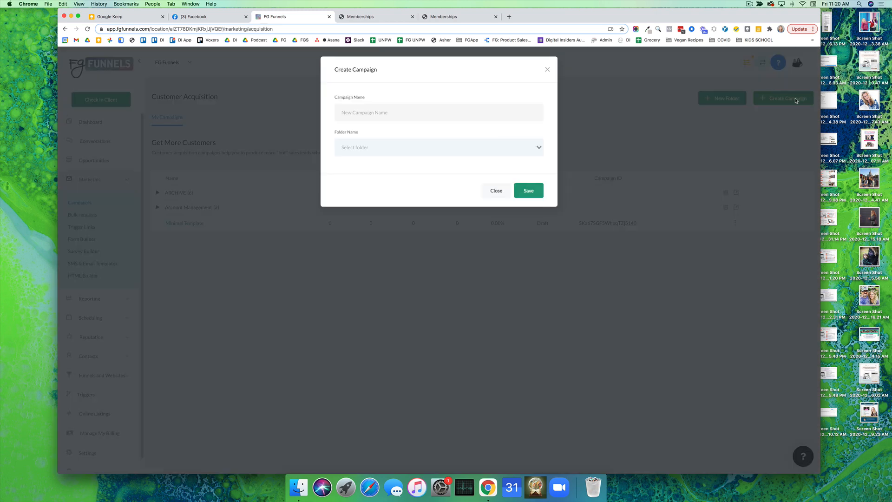
pyautogui.write('Test Campaign')
pyautogui.click(529, 191)
# Add an SMS event to the campaign with a greeting that introduces the sender by first name and asks "How are you?"
pyautogui.click(480, 252)
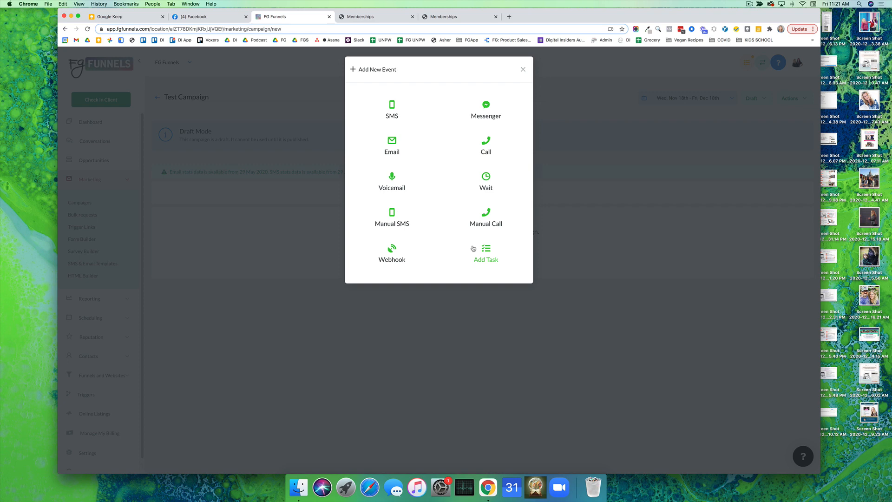
pyautogui.click(390, 103)
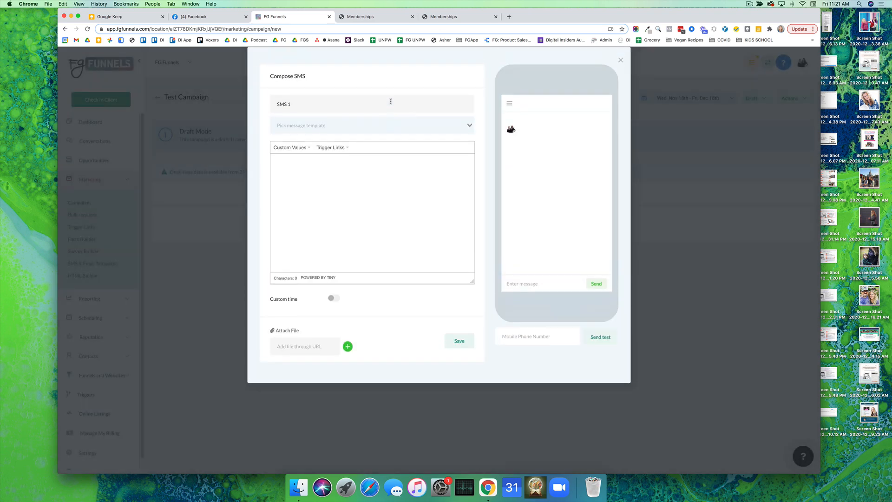
pyautogui.click(306, 132)
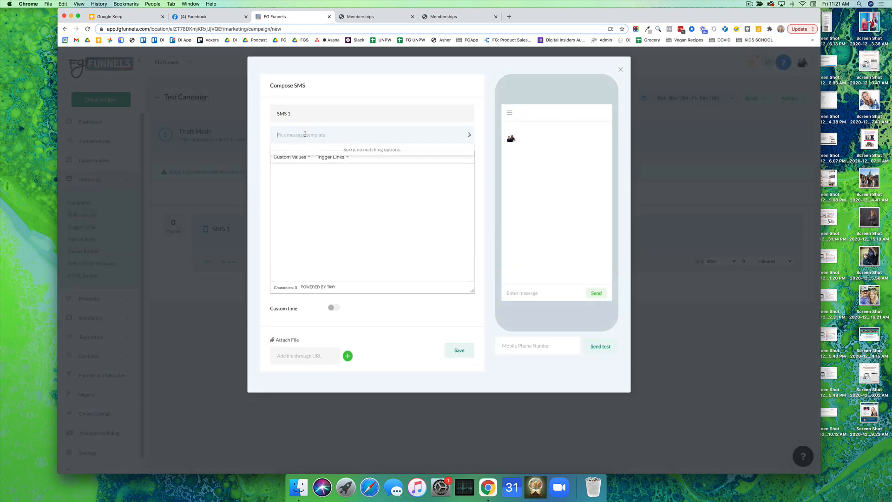
pyautogui.click(371, 189)
pyautogui.write('Hey Thi')
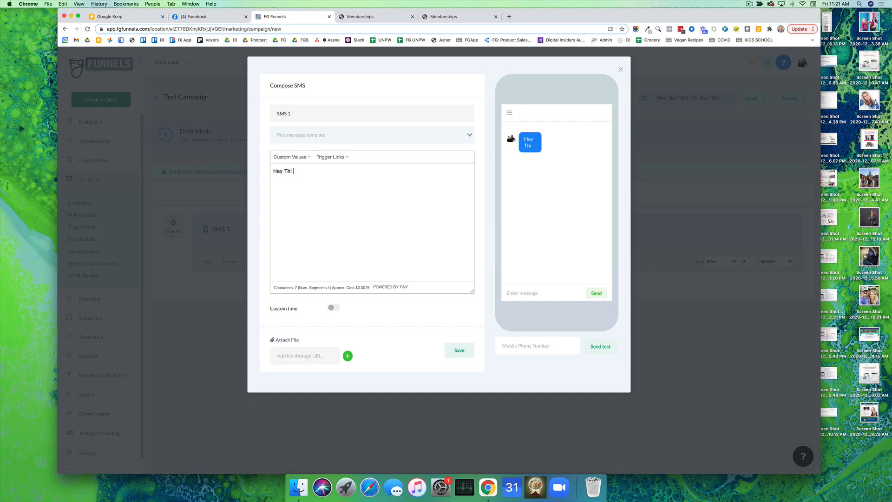
pyautogui.write('s Is Julie!')
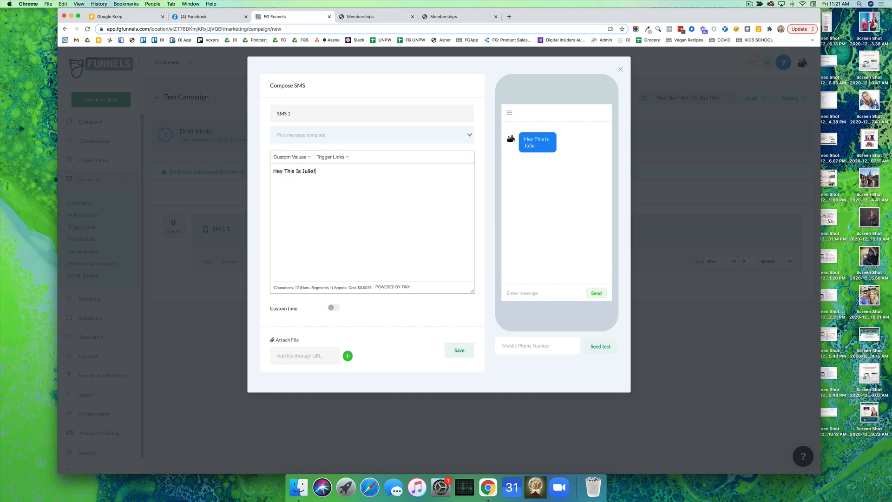
pyautogui.write(' How are you?')
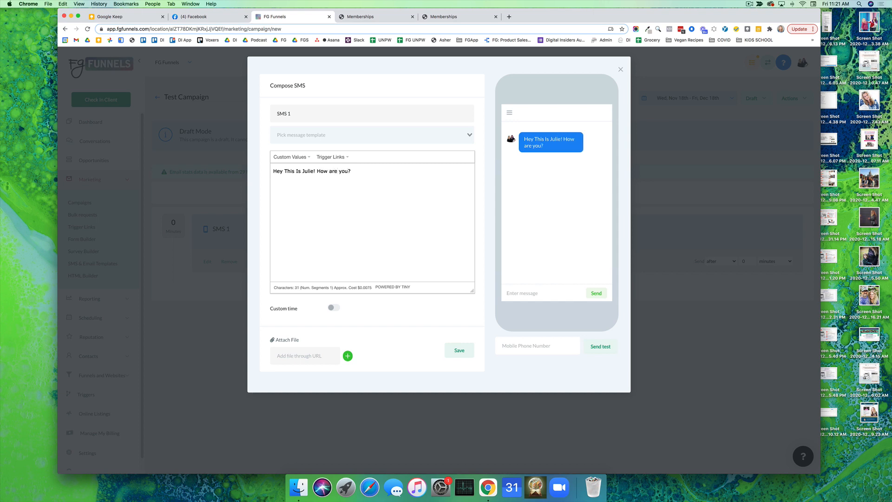
pyautogui.click(460, 349)
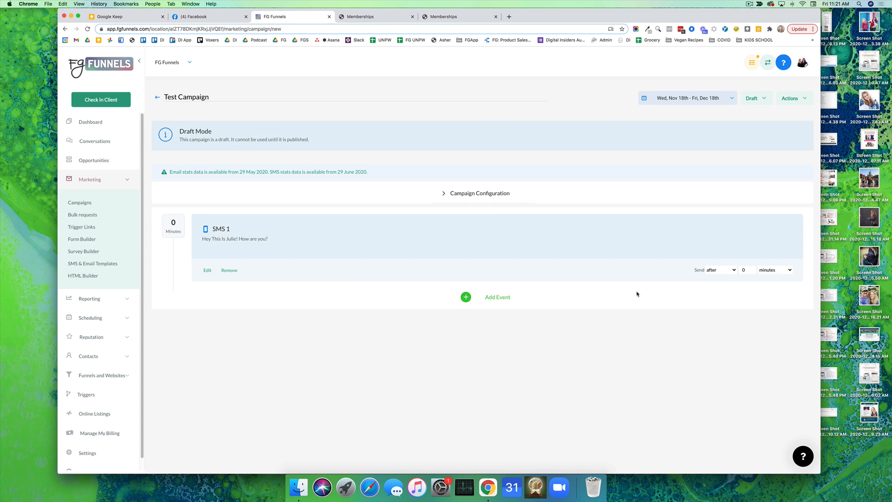
# Add a task event titled "Reach out by phone" with the description "sdlkjd", due in 2 days
pyautogui.click(503, 297)
pyautogui.click(486, 251)
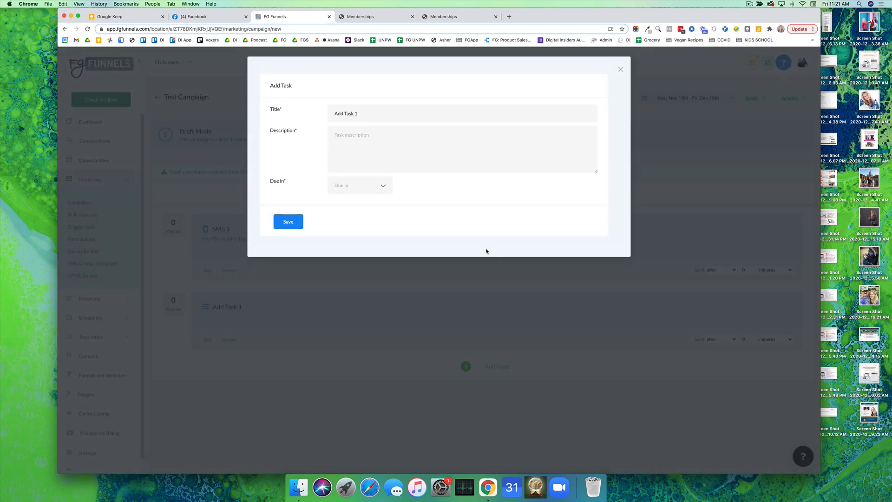
pyautogui.moveTo(358, 114); pyautogui.dragTo(329, 108)
pyautogui.write('Reach out by phone')
pyautogui.click(342, 188)
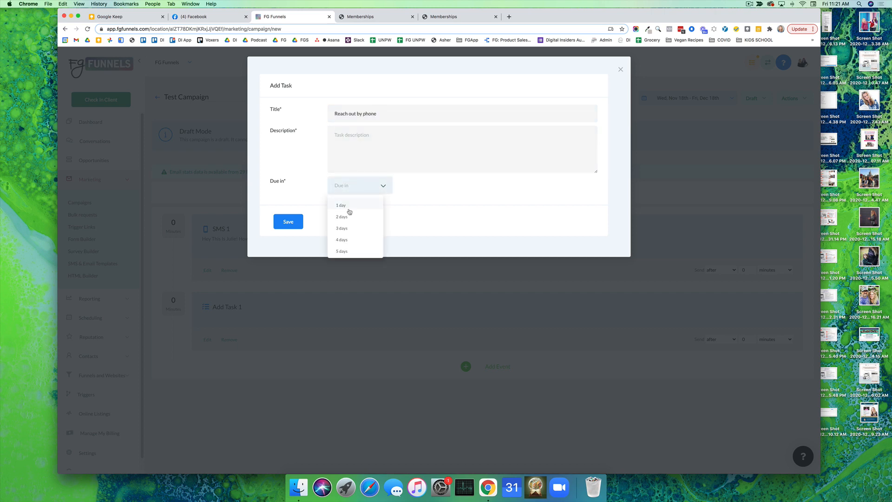
pyautogui.click(343, 216)
pyautogui.click(287, 222)
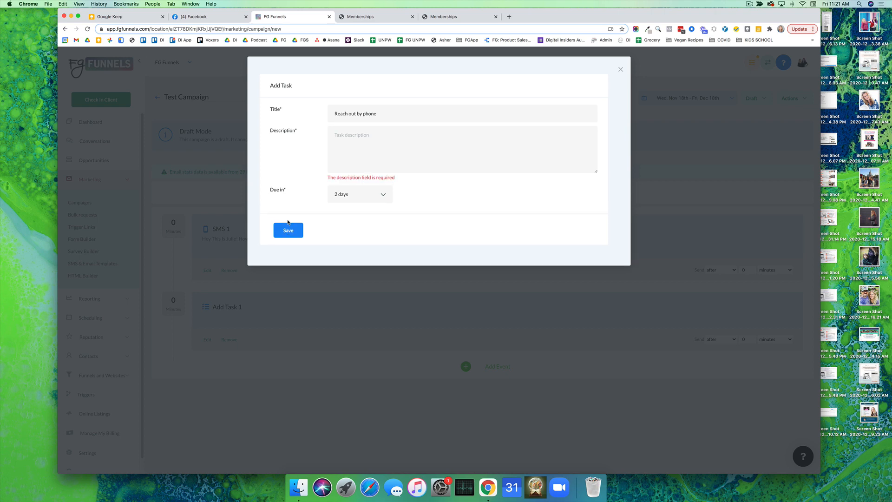
pyautogui.click(377, 149)
pyautogui.write('sdlkjd')
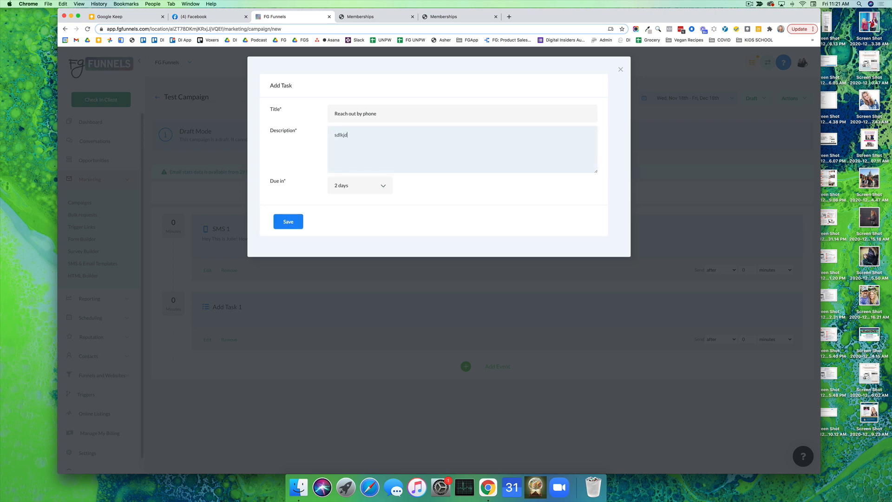
pyautogui.click(288, 222)
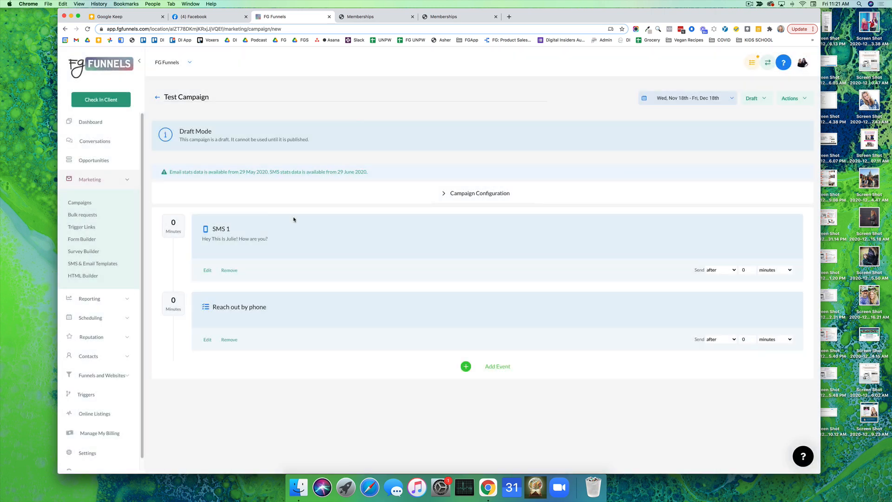
pyautogui.click(491, 366)
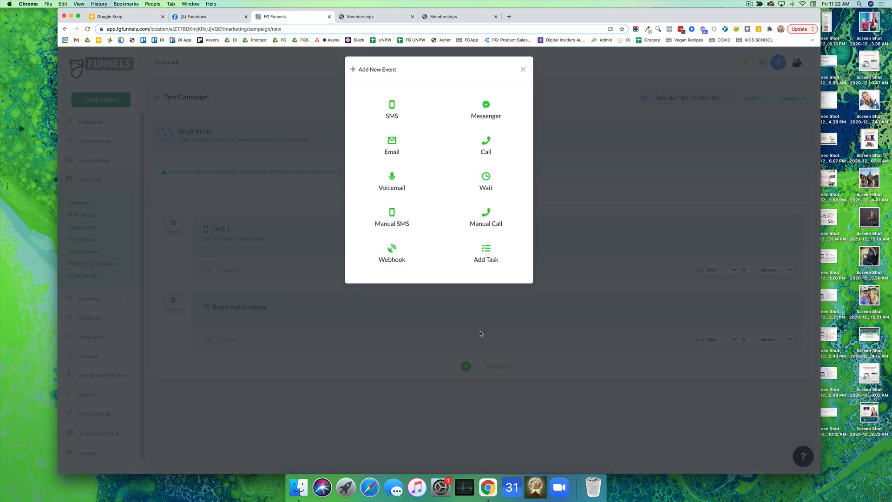
pyautogui.click(523, 70)
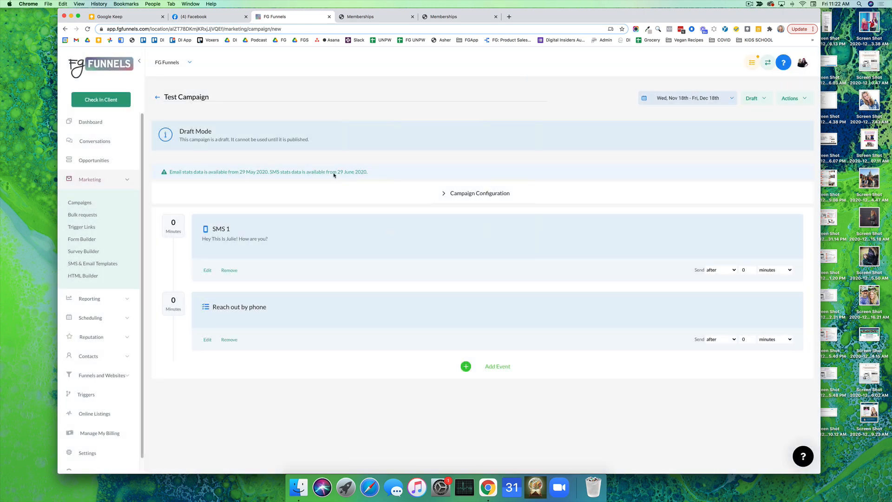
# Select every contact on the first page of the contacts list and preview the form for adding them to a campaign
pyautogui.scroll(-1, 99, 343)
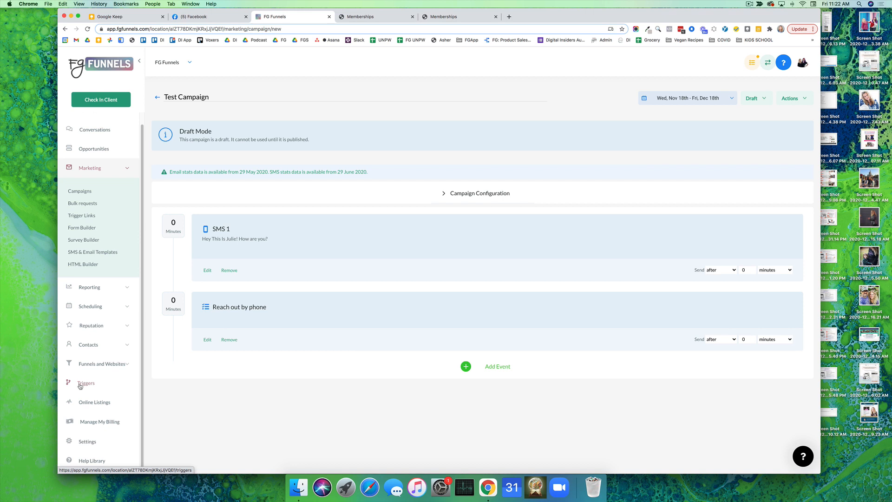
pyautogui.click(87, 344)
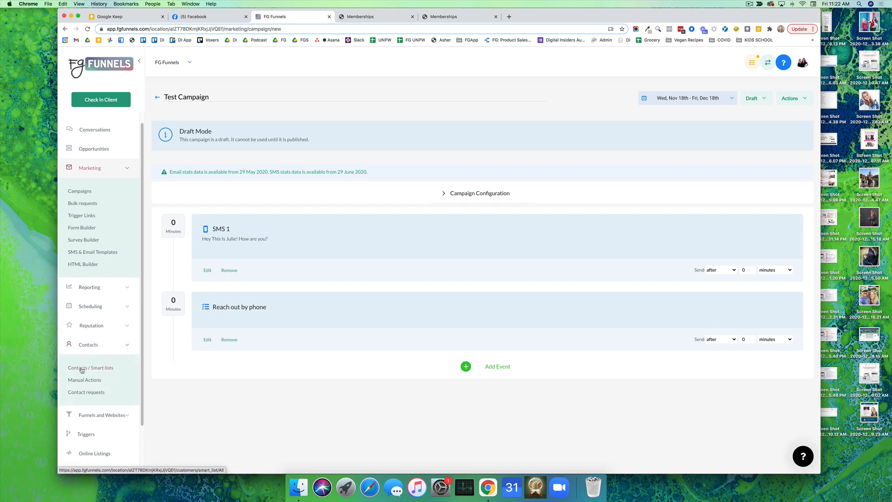
pyautogui.click(81, 368)
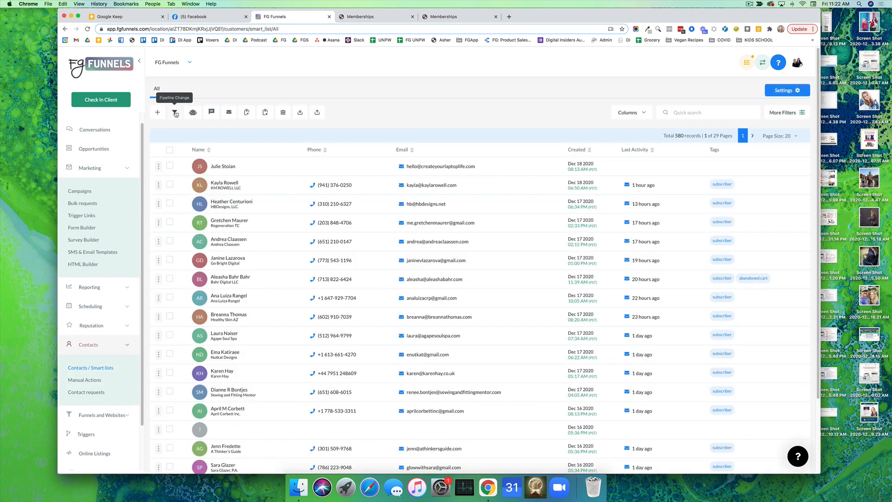
pyautogui.click(170, 149)
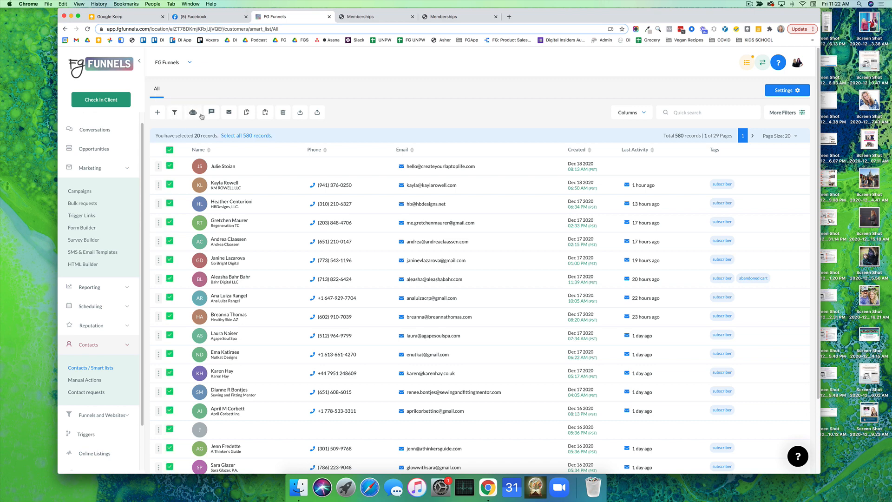
pyautogui.click(193, 113)
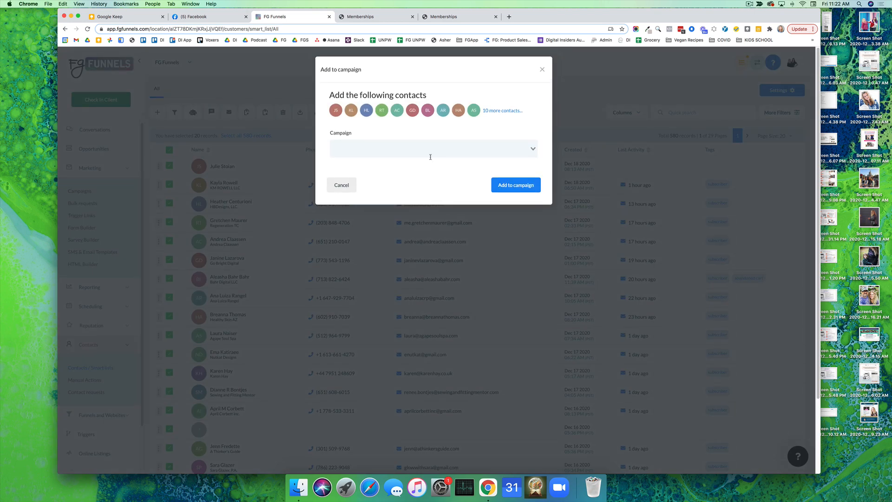
pyautogui.click(541, 69)
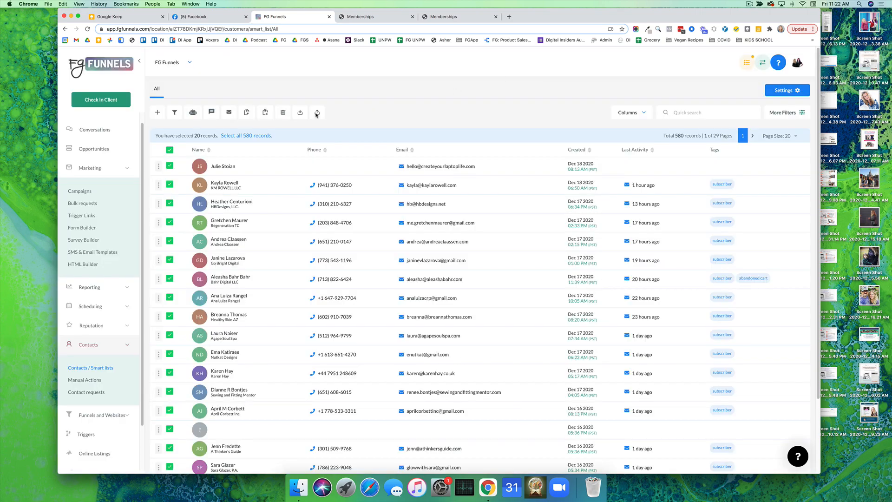
# Preview the bulk SMS and bulk email forms for the selected contacts, closing each without sending
pyautogui.click(211, 112)
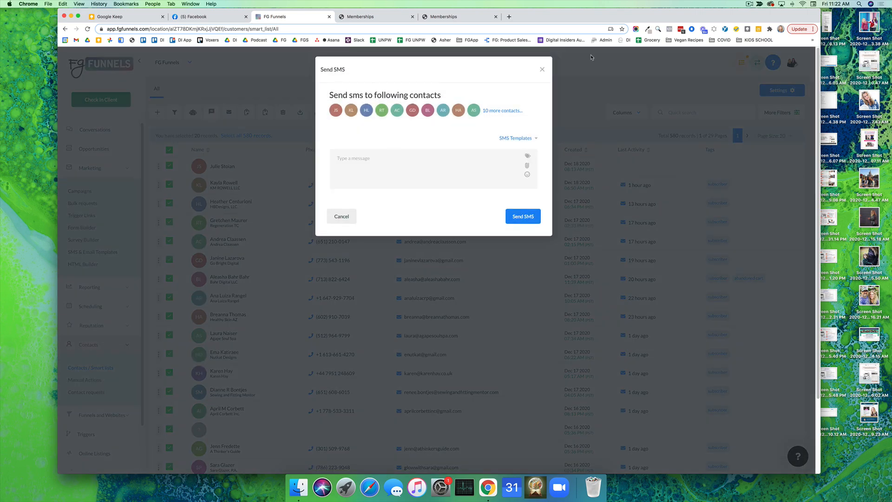
pyautogui.click(542, 69)
pyautogui.click(228, 112)
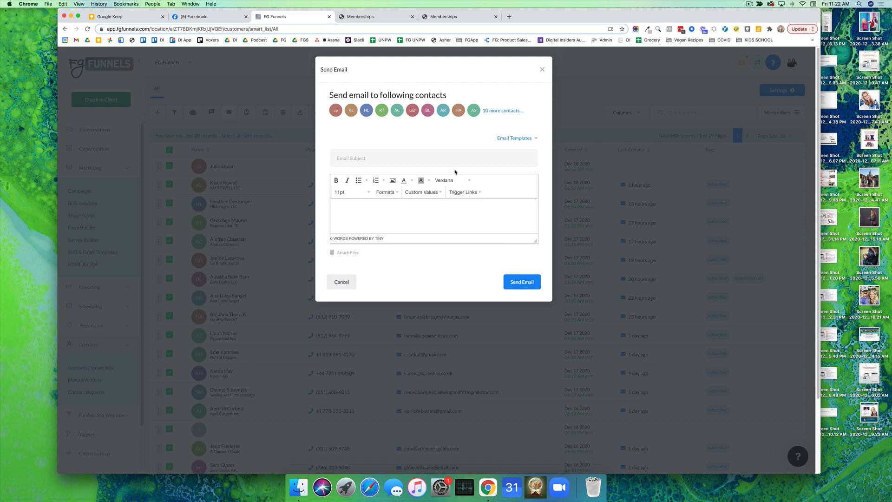
pyautogui.click(542, 69)
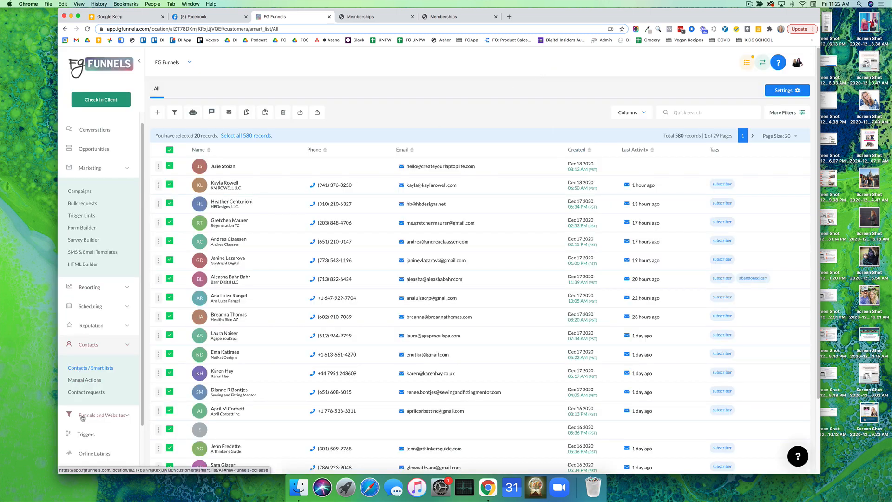
# Create a new trigger named "Test Trigger" without assigning it to a folder
pyautogui.click(82, 436)
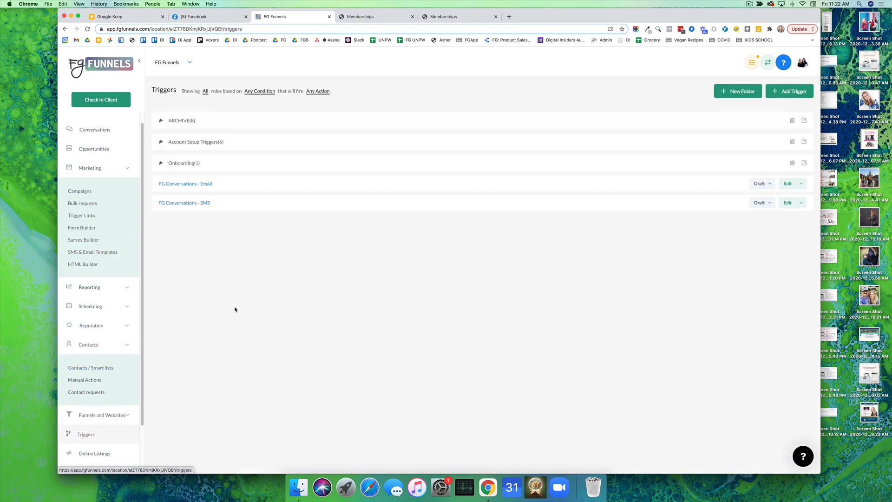
pyautogui.click(797, 93)
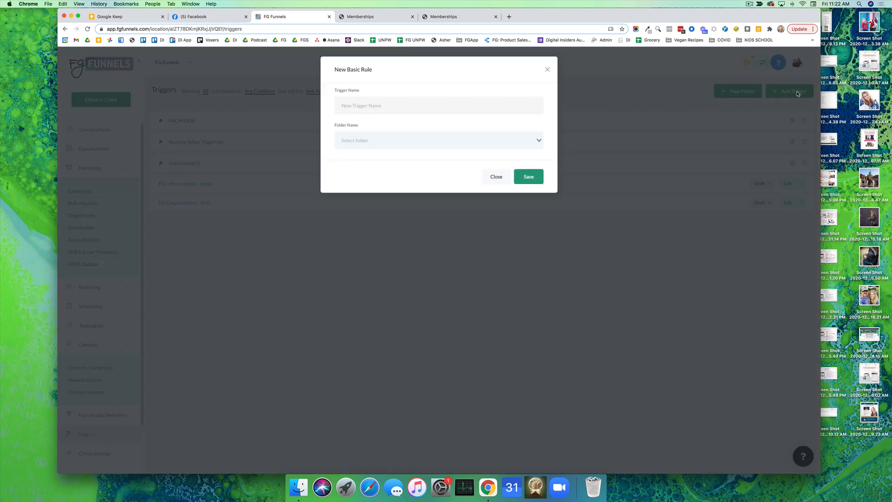
pyautogui.click(411, 108)
pyautogui.write('Test Triggere')
pyautogui.click(517, 177)
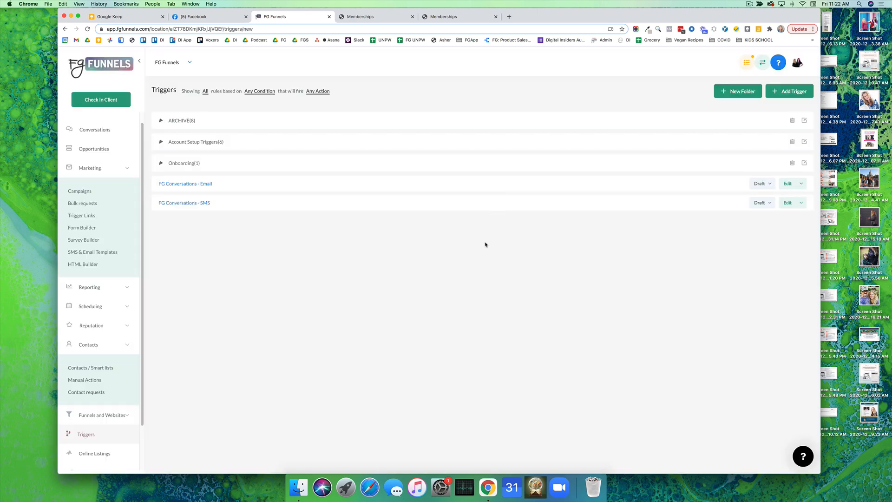
# Examine the events that can start the trigger, from the standard triggers through the membership triggers
pyautogui.click(275, 181)
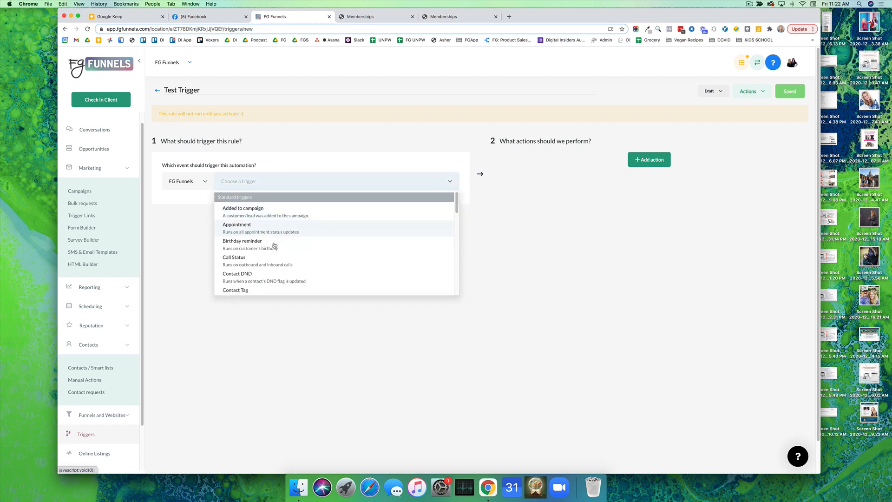
pyautogui.scroll(-3, 274, 241)
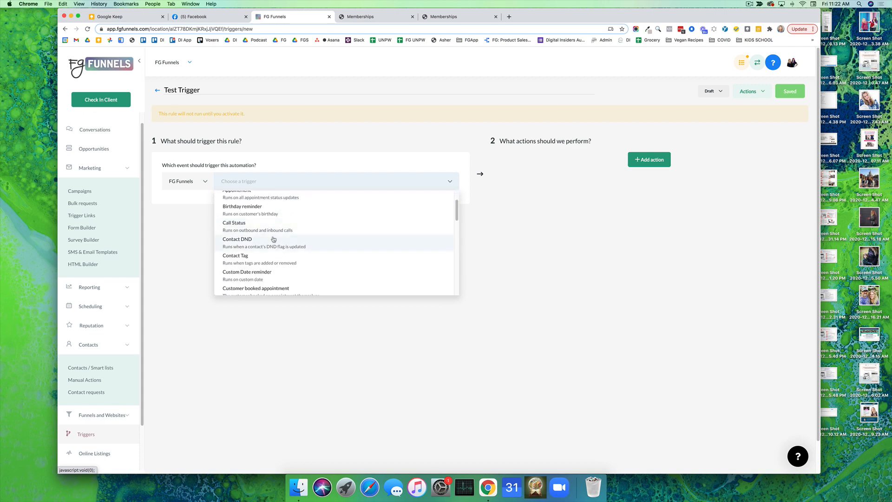
pyautogui.scroll(-1, 274, 258)
pyautogui.scroll(-4, 274, 257)
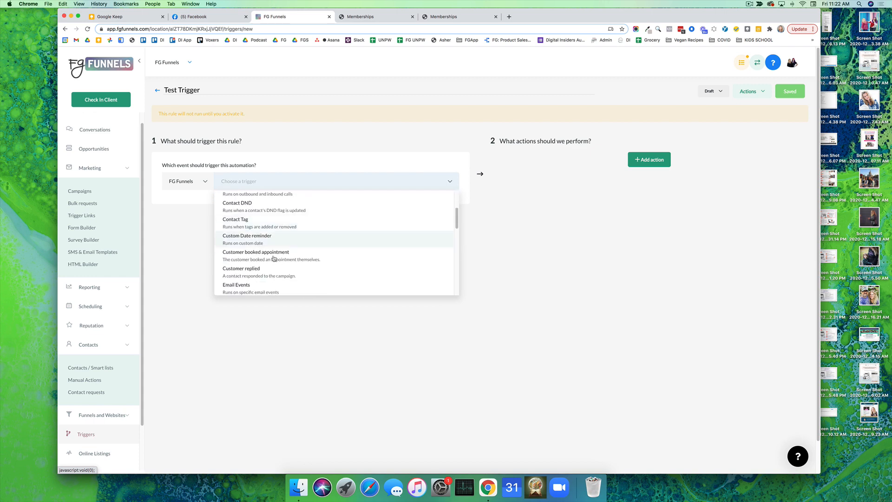
pyautogui.scroll(-3, 284, 239)
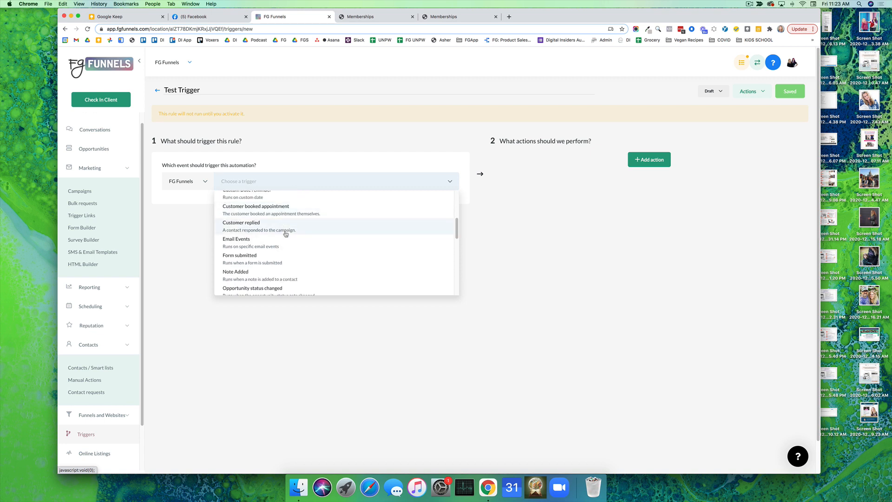
pyautogui.scroll(-3, 286, 233)
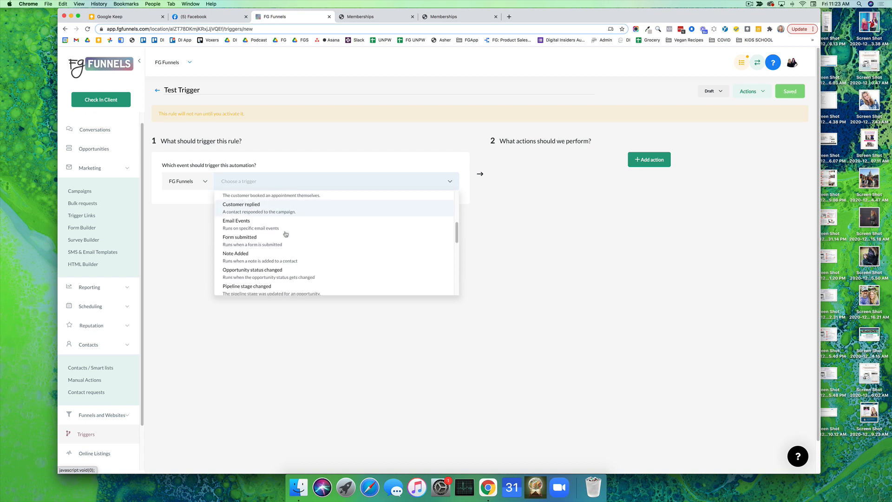
pyautogui.scroll(-2, 264, 231)
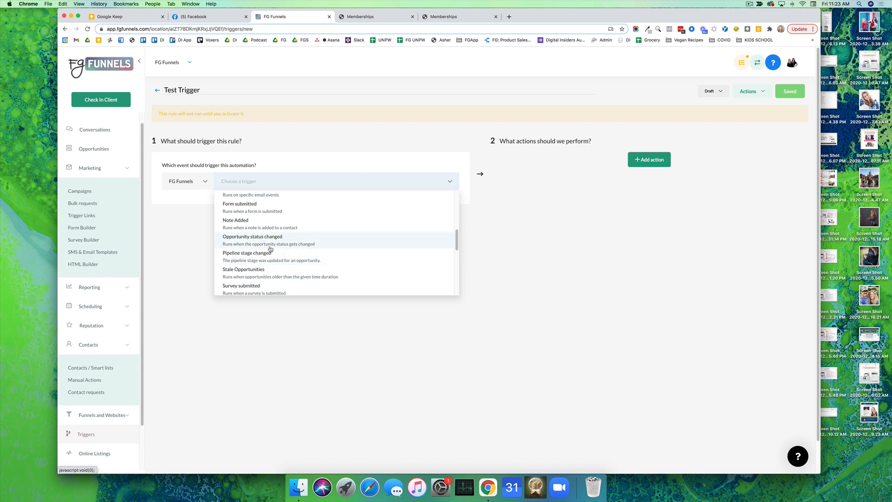
pyautogui.scroll(-5, 270, 248)
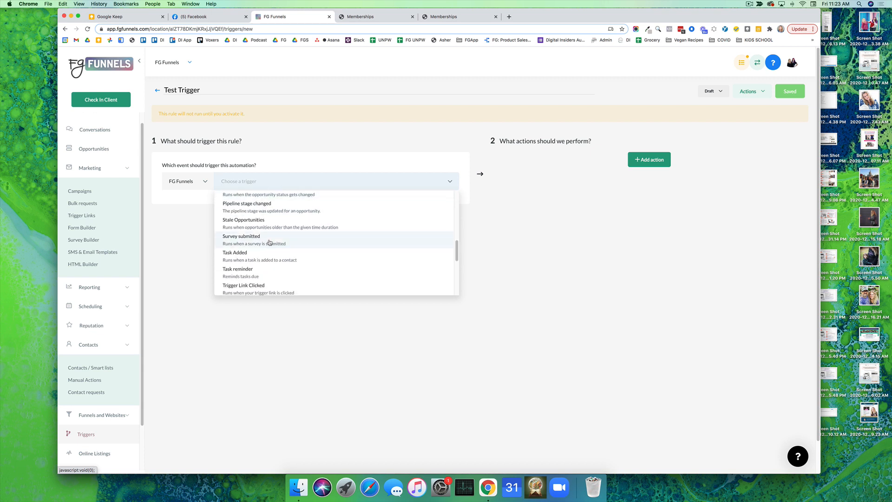
pyautogui.scroll(-3, 270, 249)
pyautogui.scroll(-1, 269, 251)
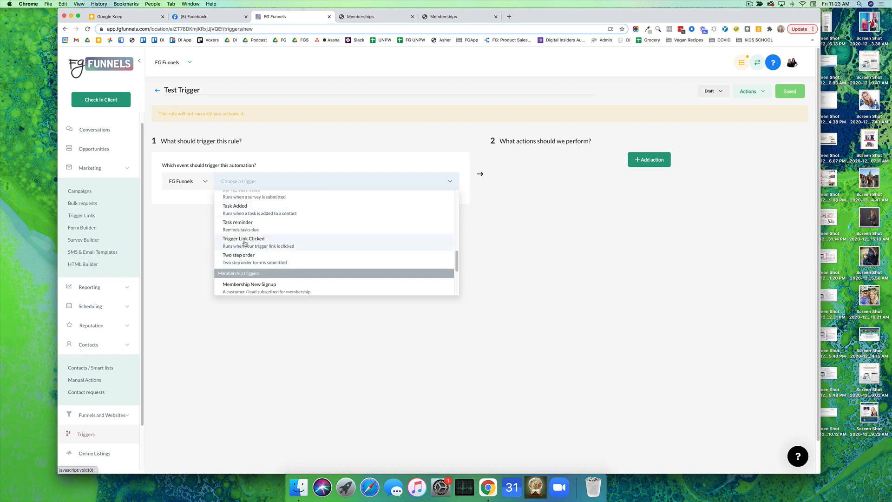
pyautogui.scroll(-8, 245, 243)
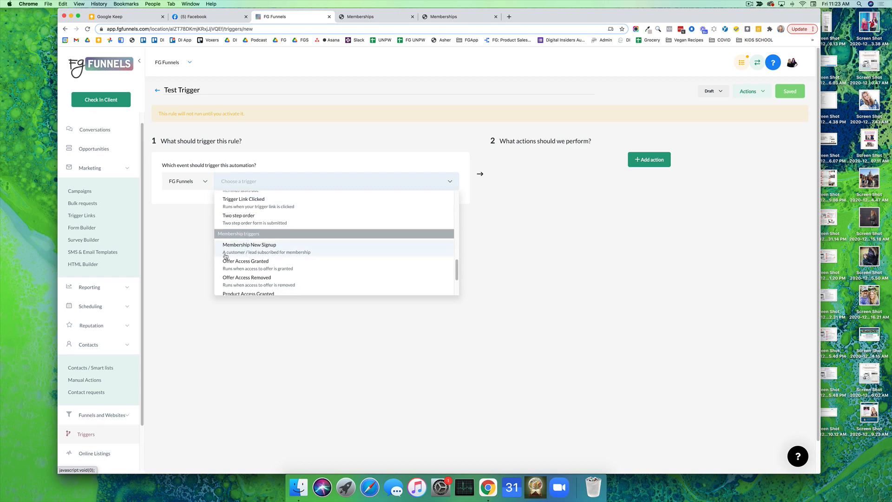
pyautogui.scroll(1, 245, 269)
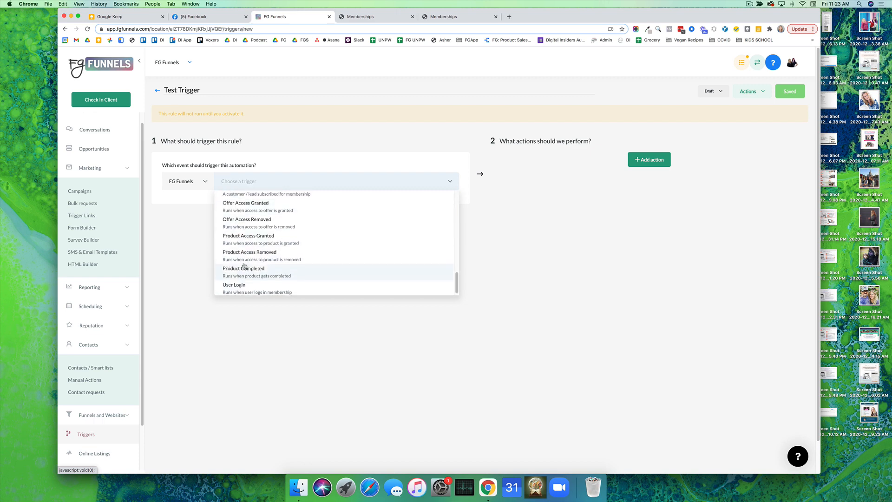
pyautogui.scroll(-1, 244, 228)
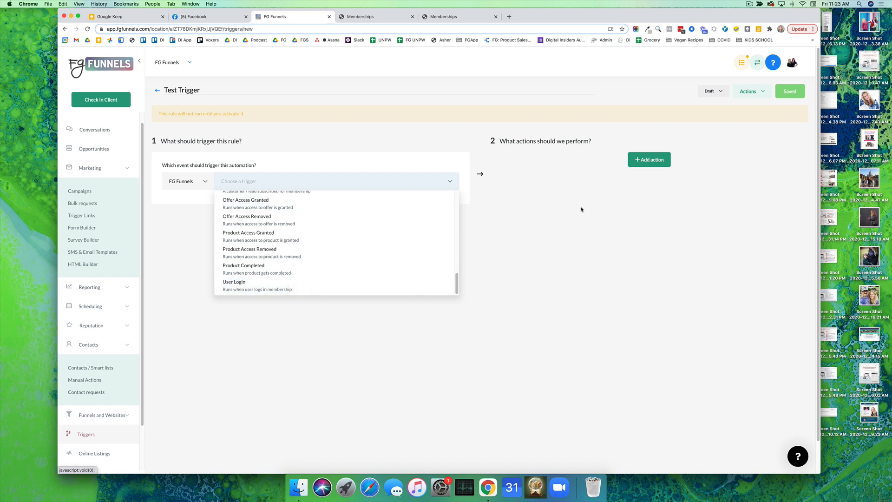
# Set the trigger event to Contact Tag, filtered to Tag Added with the tag Abandoned Cart
pyautogui.scroll(1, 367, 207)
pyautogui.scroll(10, 368, 207)
pyautogui.click(320, 209)
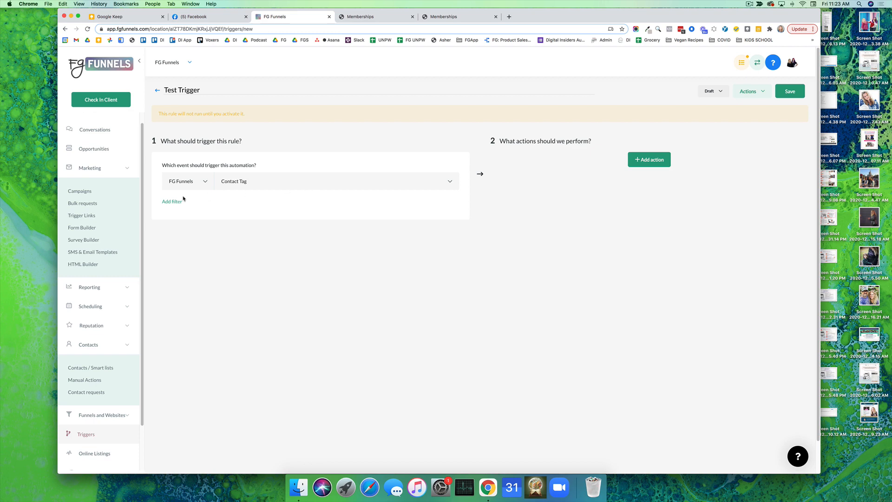
pyautogui.click(179, 201)
pyautogui.click(194, 215)
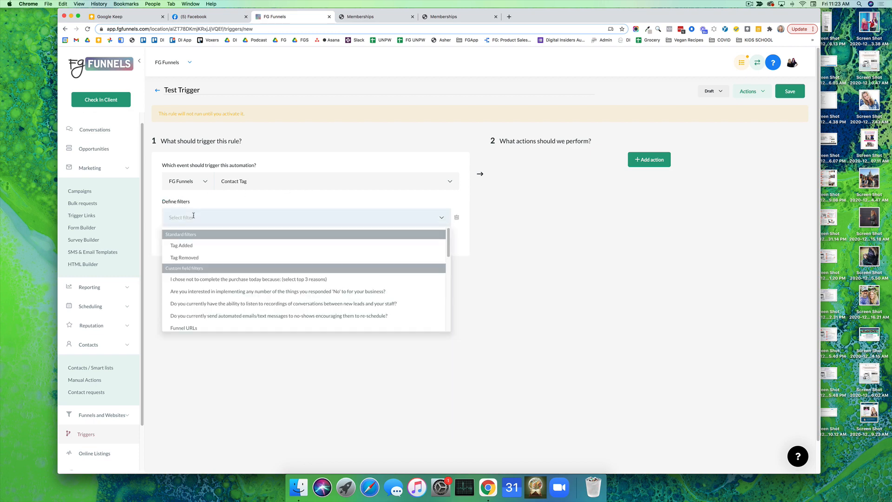
pyautogui.click(186, 247)
pyautogui.click(345, 222)
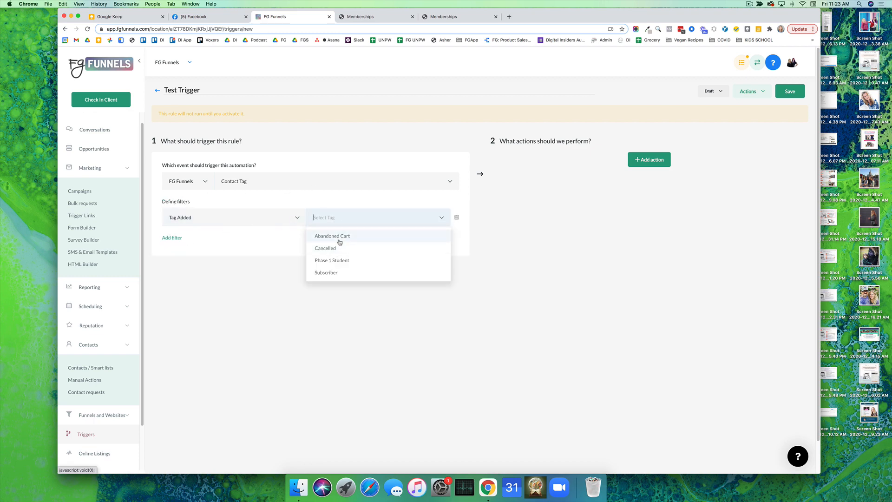
pyautogui.click(340, 236)
# Add an action to the trigger and examine the available standard and membership actions without choosing one
pyautogui.click(645, 164)
pyautogui.click(647, 177)
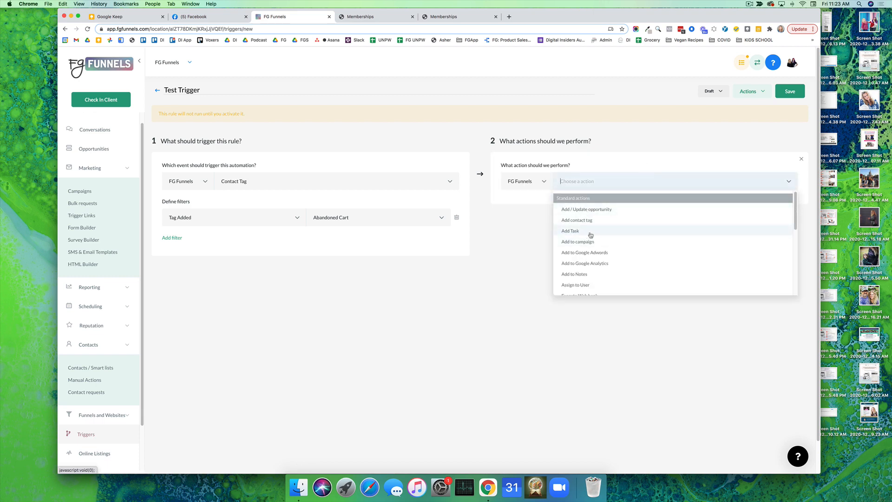
pyautogui.scroll(-1, 599, 219)
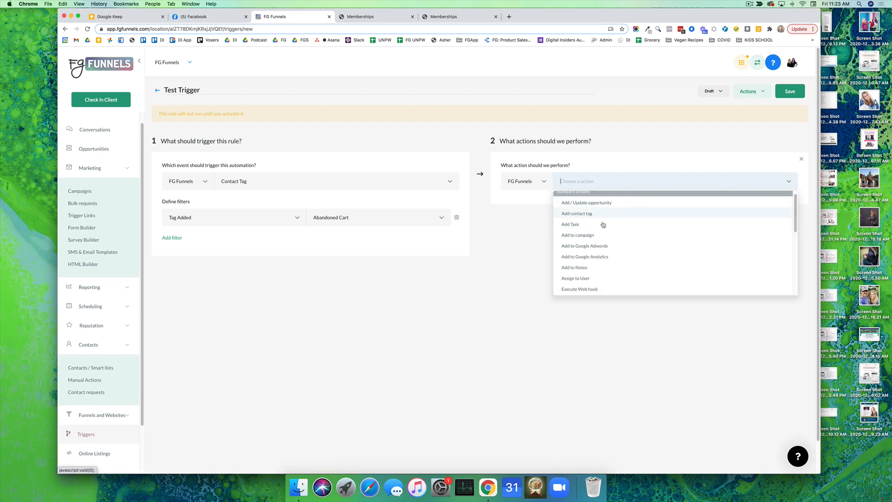
pyautogui.scroll(-5, 603, 225)
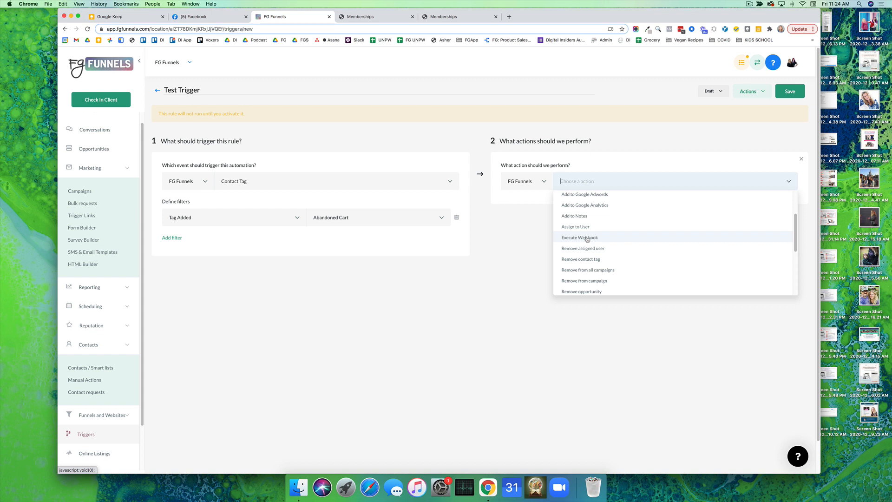
pyautogui.scroll(-3, 586, 240)
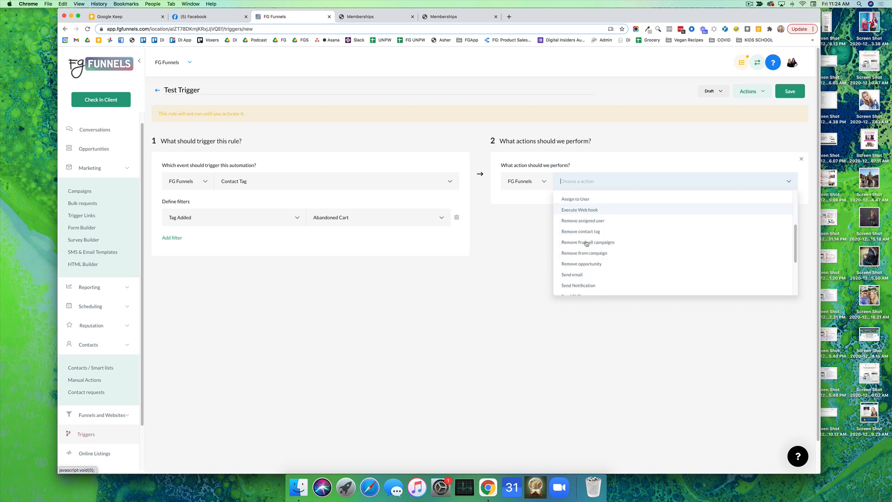
pyautogui.scroll(-2, 572, 248)
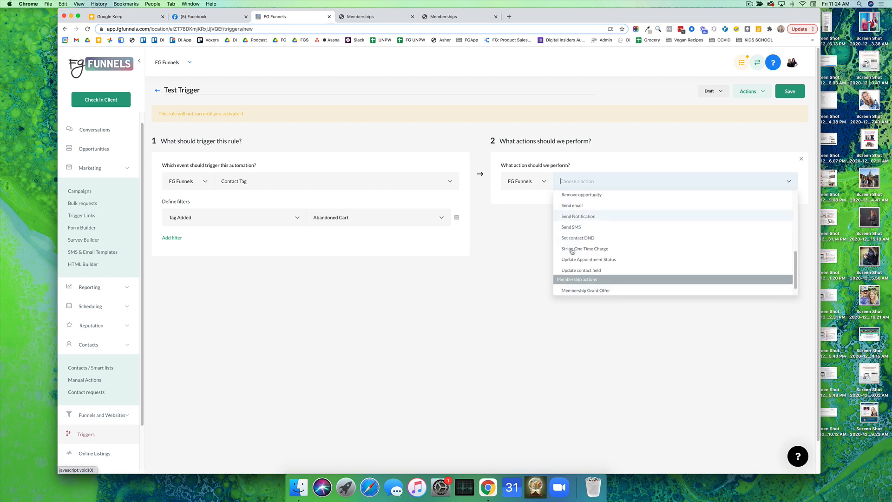
pyautogui.scroll(-1, 571, 236)
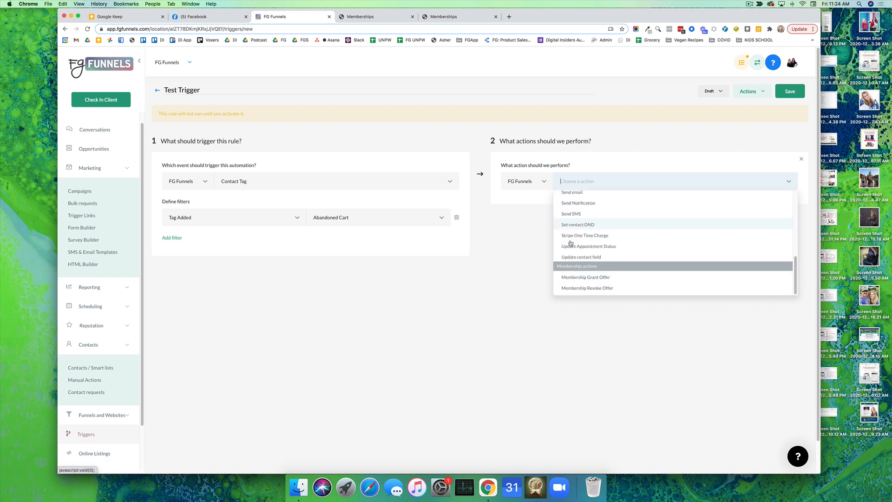
pyautogui.click(537, 270)
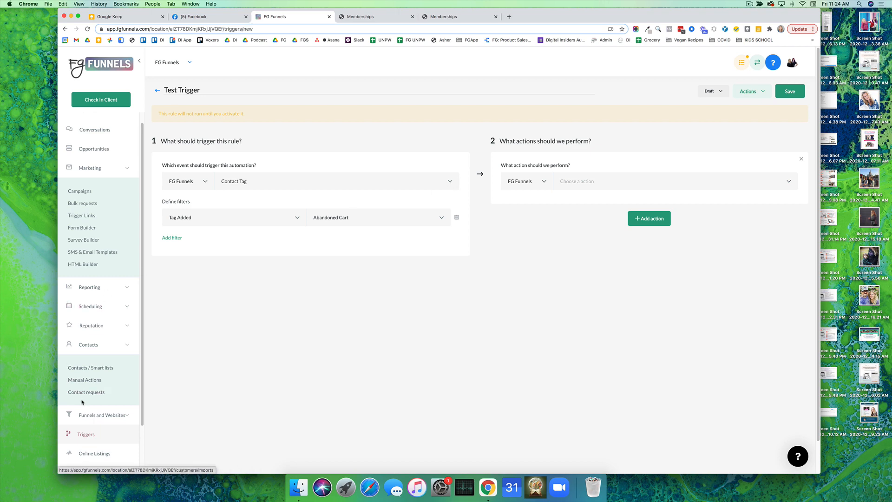
# Return to the triggers list without saving the trigger, and expand the Account Setup Triggers folder
pyautogui.click(86, 434)
pyautogui.click(495, 78)
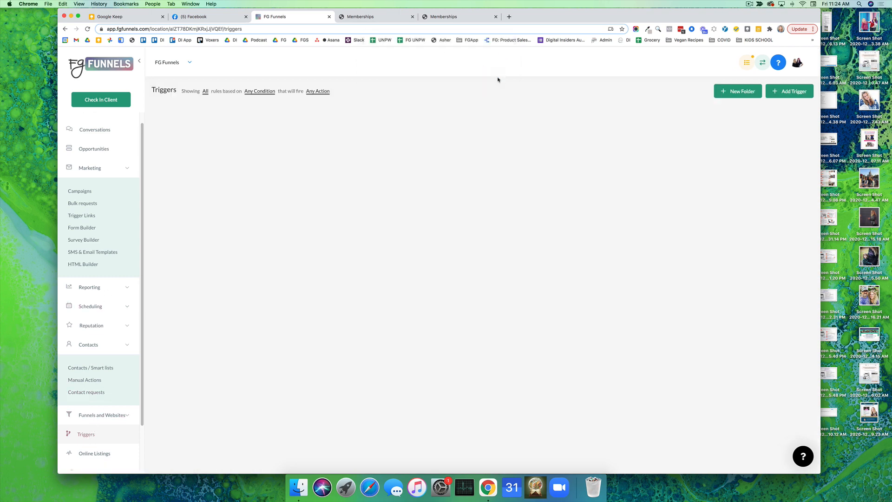
pyautogui.click(159, 142)
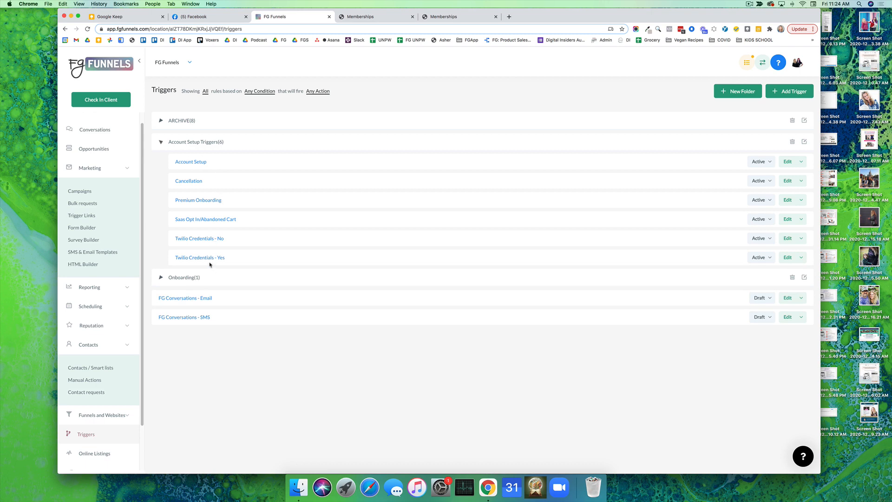
# View the campaigns inside the Account Management folder of the campaigns list, and collapse the folder again
pyautogui.click(76, 192)
pyautogui.click(158, 207)
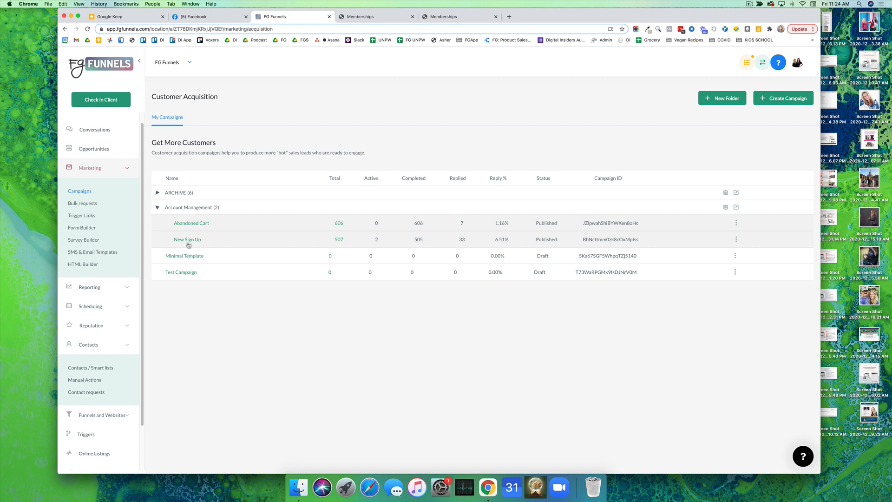
pyautogui.click(158, 207)
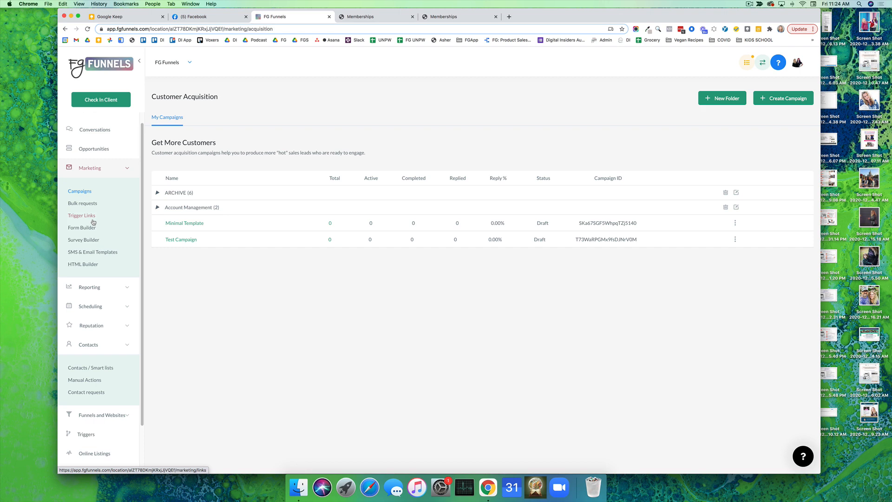
# On the opportunities board, switch to the Funnel Gorgeous account and display its FGS Phase 1 pipeline
pyautogui.click(108, 152)
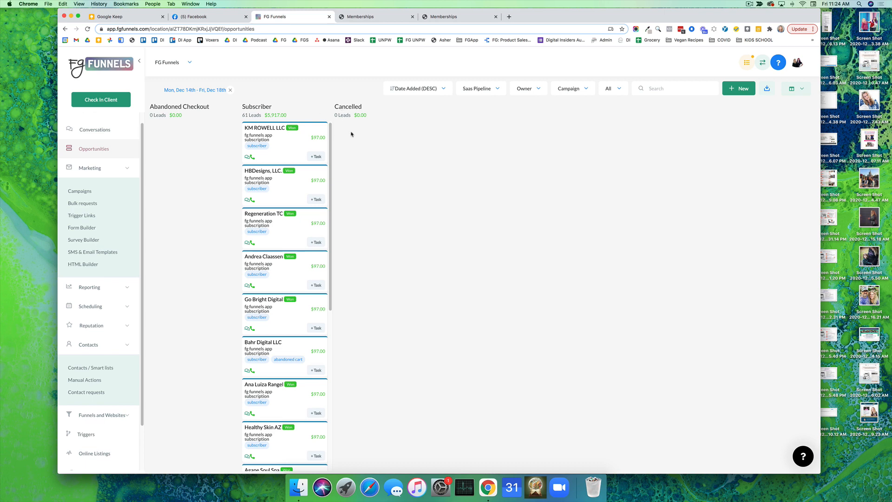
pyautogui.click(171, 65)
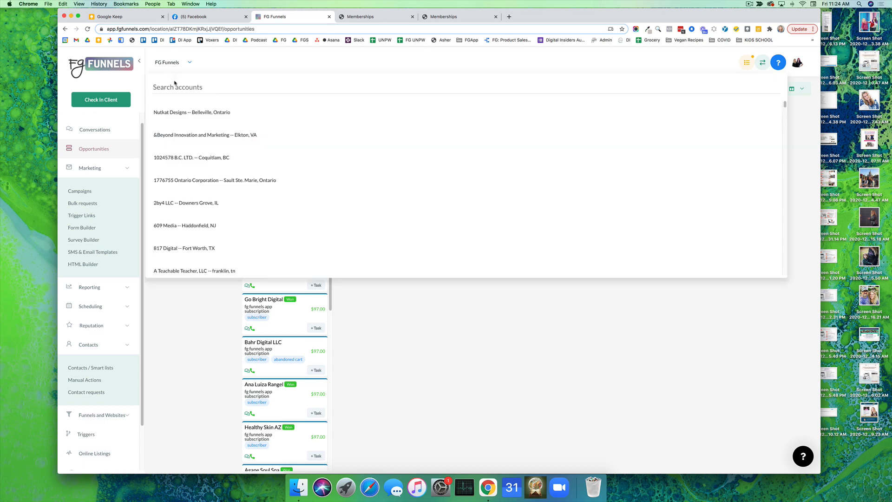
pyautogui.write('funnel')
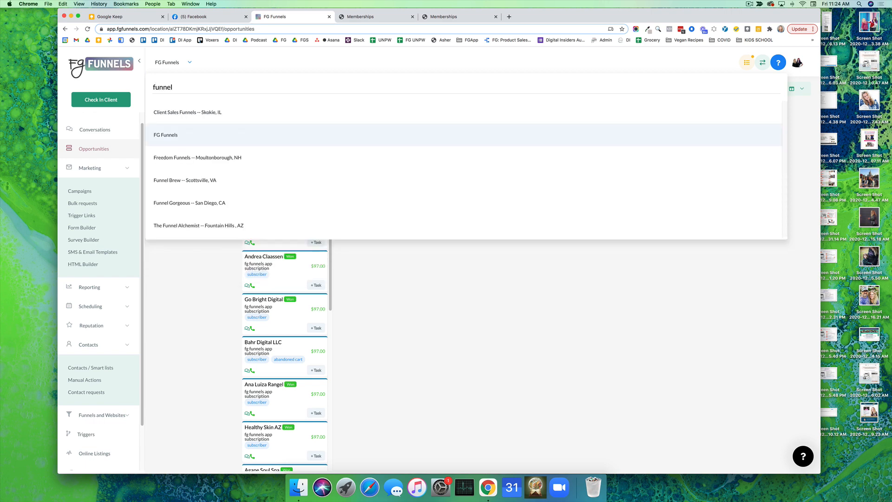
pyautogui.click(190, 202)
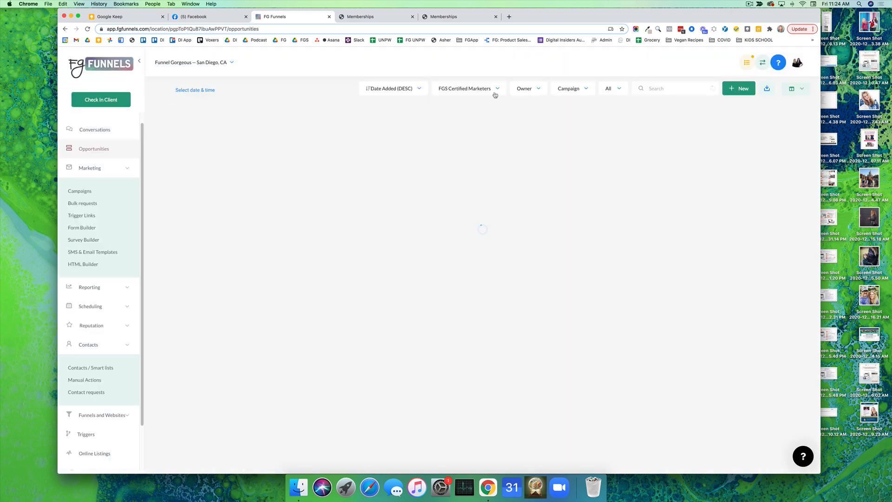
pyautogui.click(494, 93)
pyautogui.click(476, 116)
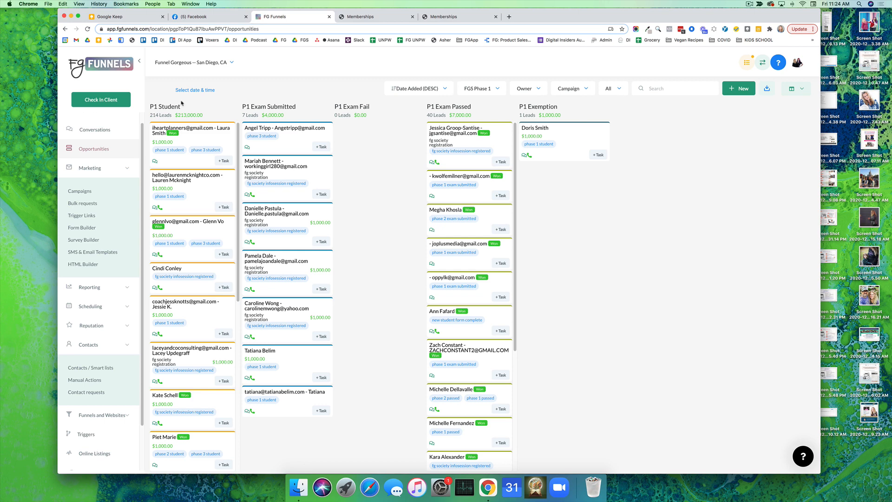
# Review the P1 Student stage and the account's campaign folders, returning to the opportunities board
pyautogui.moveTo(150, 106); pyautogui.dragTo(184, 108)
pyautogui.click(77, 192)
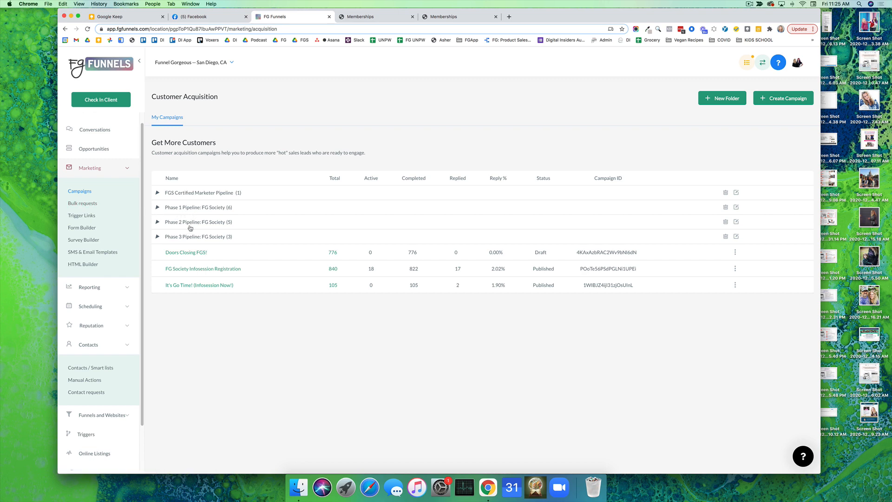
pyautogui.click(88, 150)
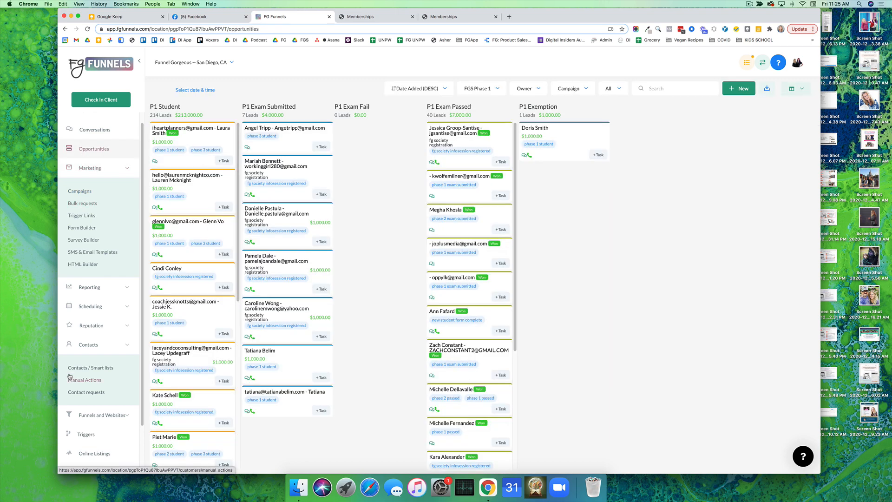
# Open the account's pipeline settings to view the list of configured pipelines
pyautogui.scroll(-2, 87, 425)
pyautogui.click(88, 442)
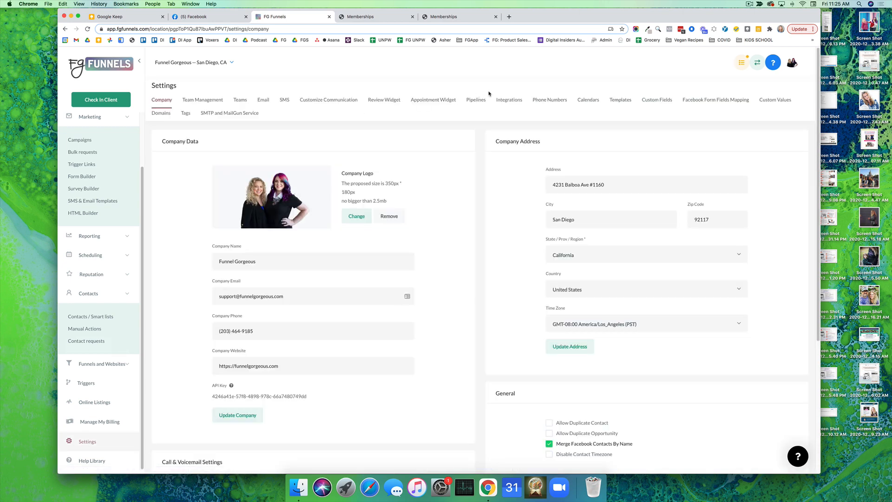
pyautogui.click(474, 100)
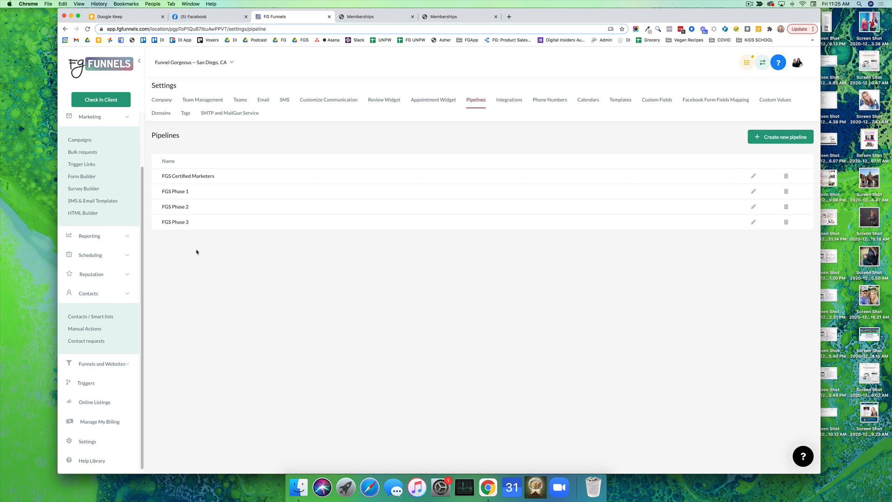
# Return to the opportunities board and display the FGS Certified Marketers pipeline
pyautogui.scroll(3, 100, 155)
pyautogui.click(93, 161)
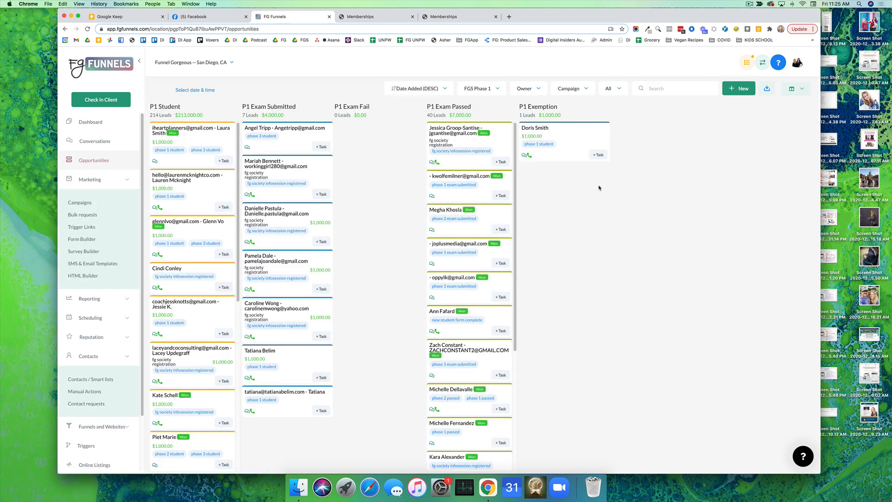
pyautogui.click(490, 88)
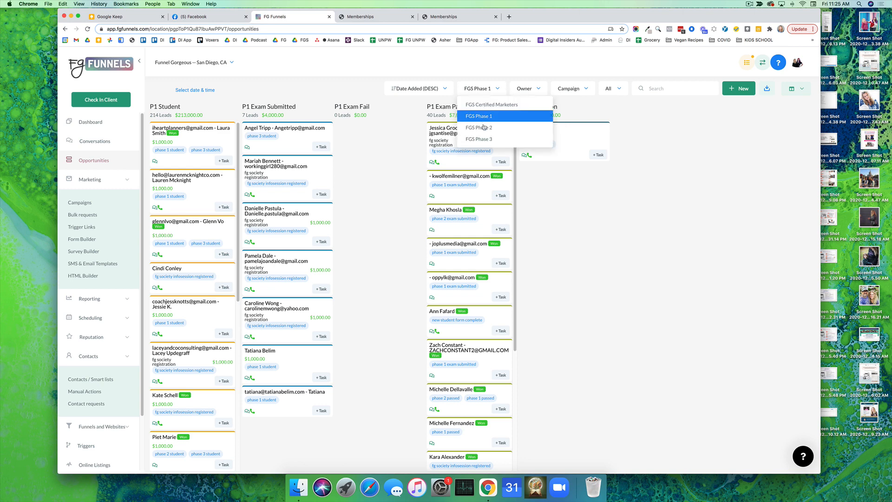
pyautogui.click(486, 109)
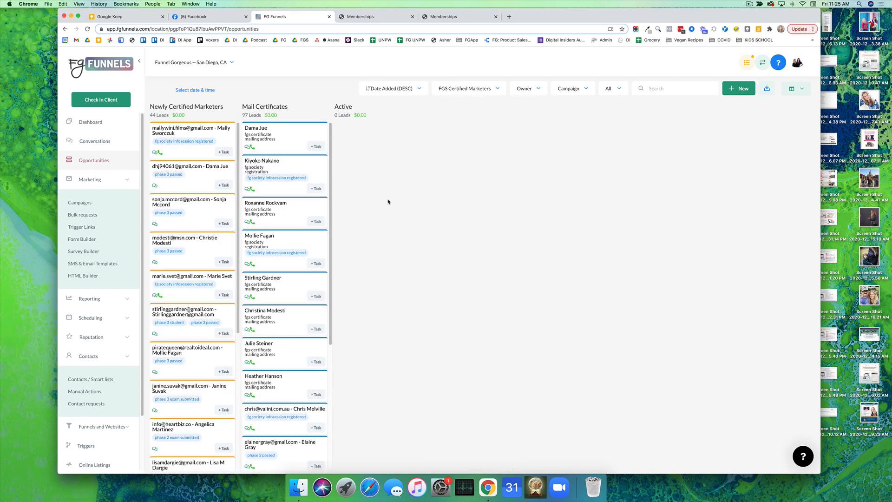
# Open the first opportunity in the Mail Certificates stage and view its appointment and task sections
pyautogui.click(298, 130)
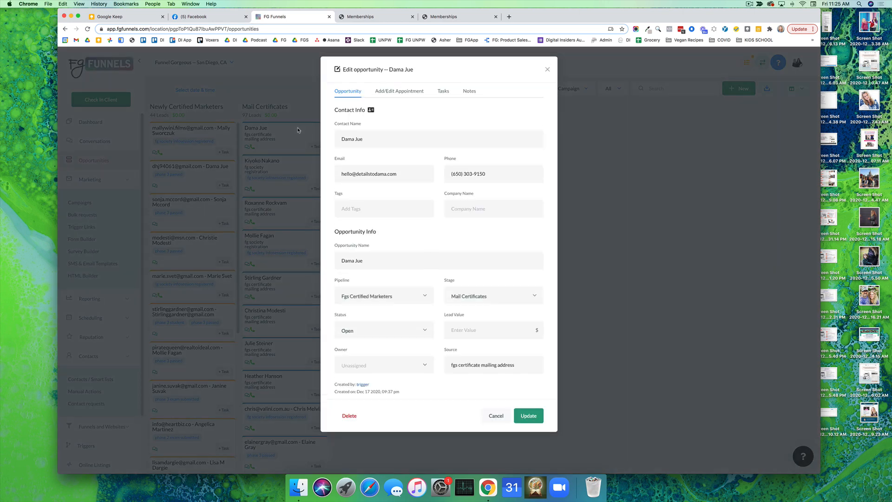
pyautogui.click(400, 91)
pyautogui.click(441, 91)
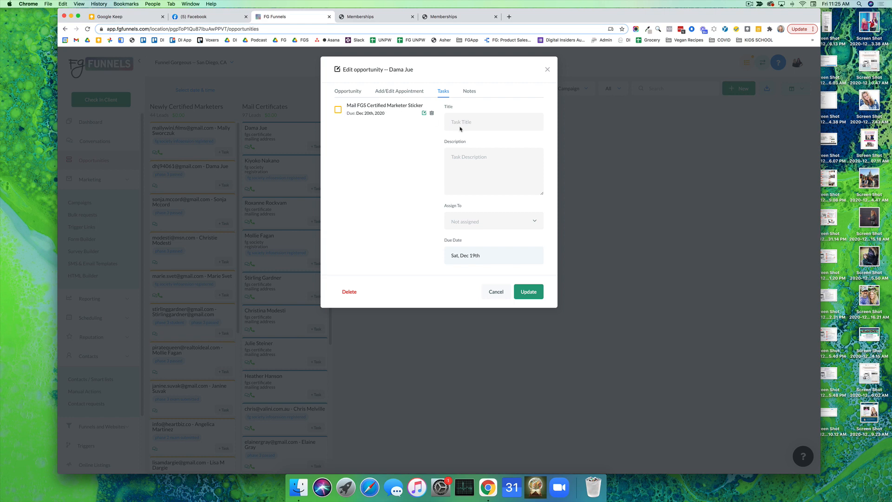
# Try to save a new untitled task assigned to a team member, and close the opportunity
pyautogui.click(489, 219)
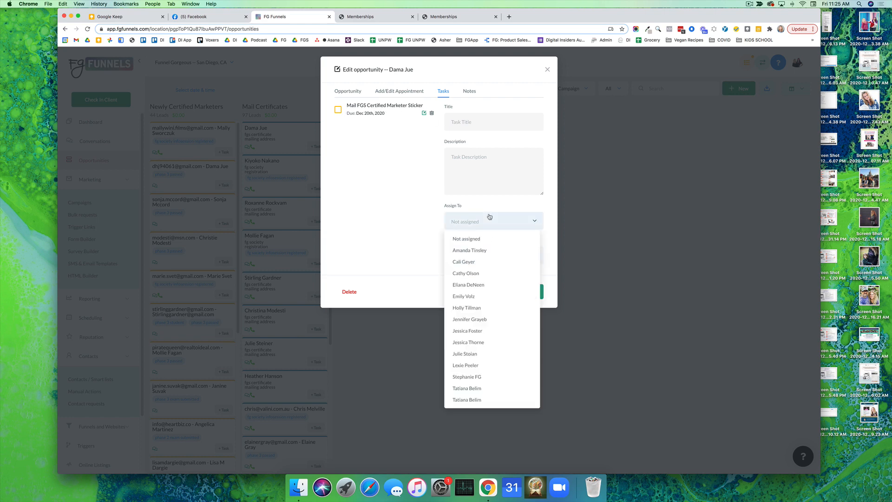
pyautogui.click(484, 288)
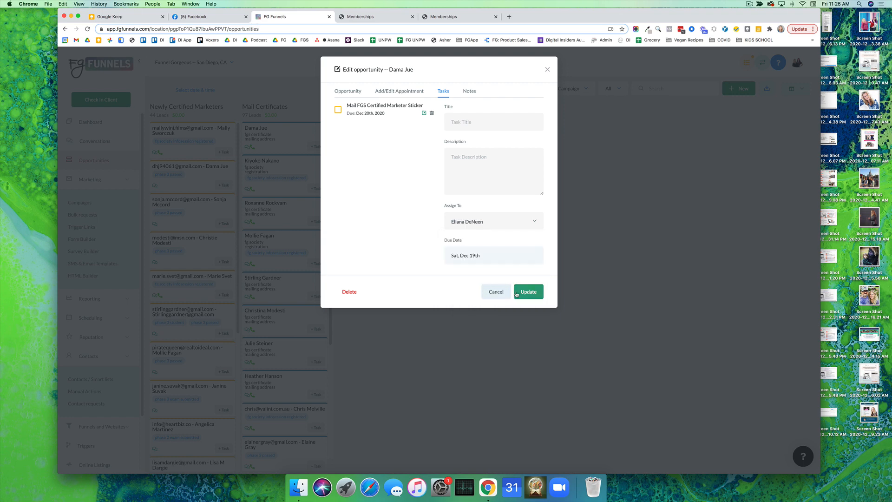
pyautogui.click(526, 293)
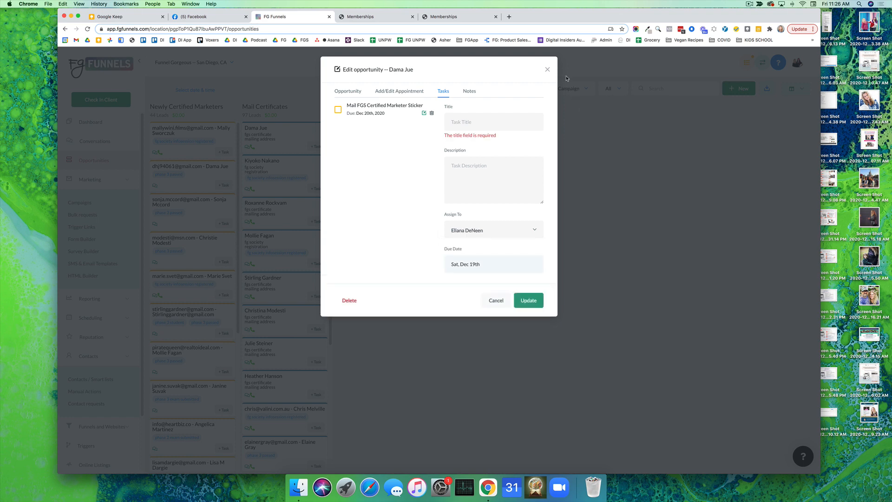
pyautogui.click(548, 69)
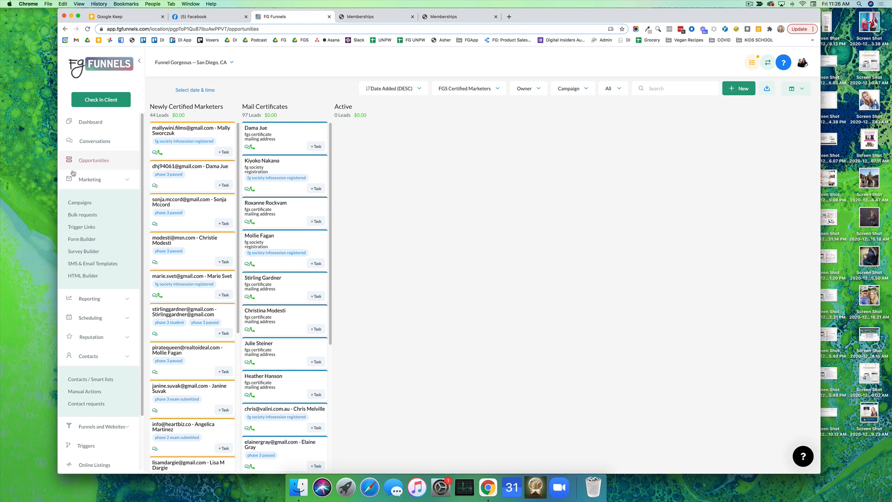
# Open the conversations inbox and view the second unread contact's message thread and contact details
pyautogui.click(88, 146)
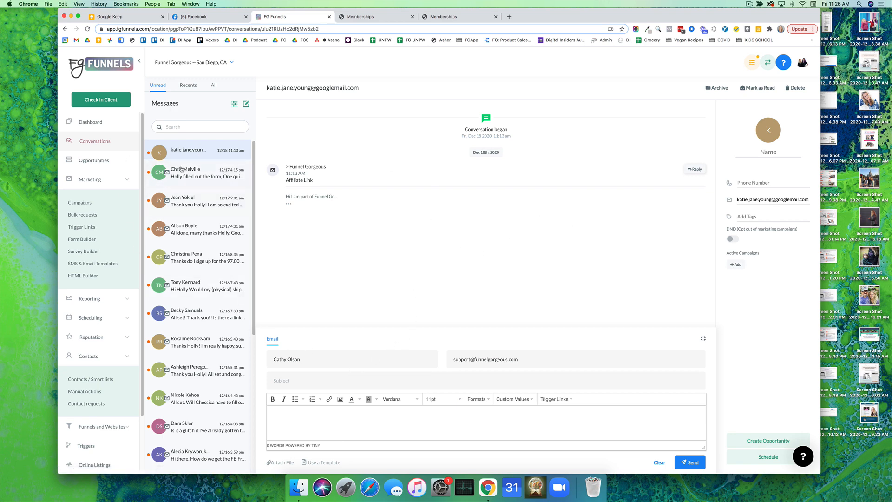
pyautogui.click(195, 171)
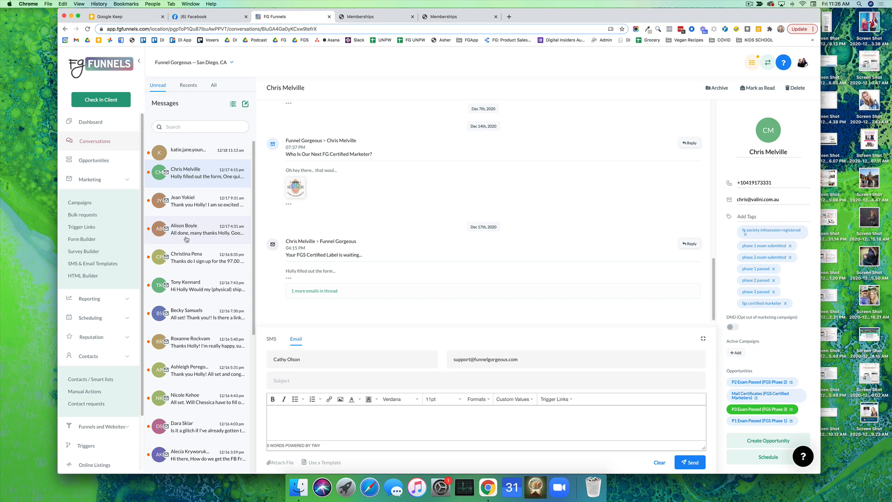
# Open the Exisiting Students Information form in the form builder and examine the available custom fields
pyautogui.click(92, 241)
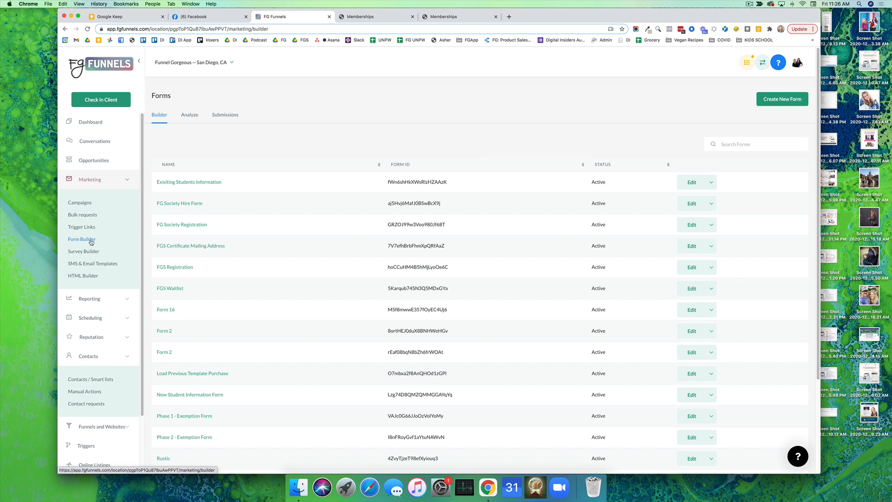
pyautogui.click(204, 182)
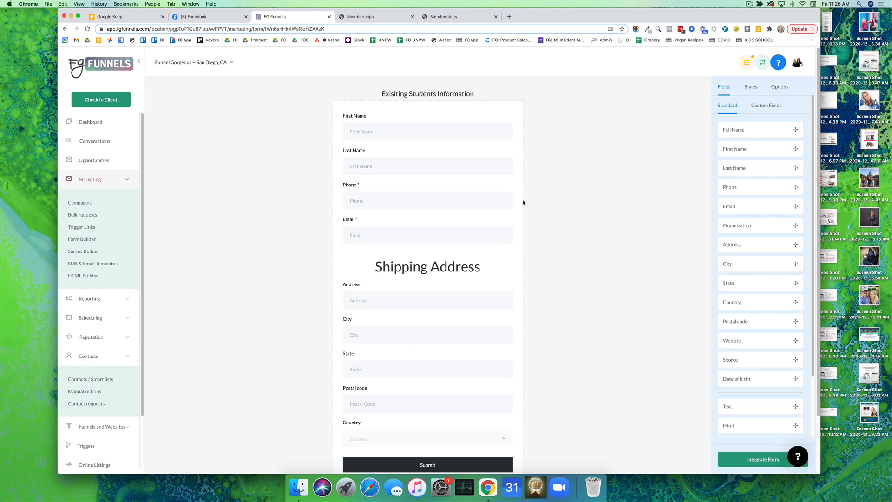
pyautogui.click(768, 107)
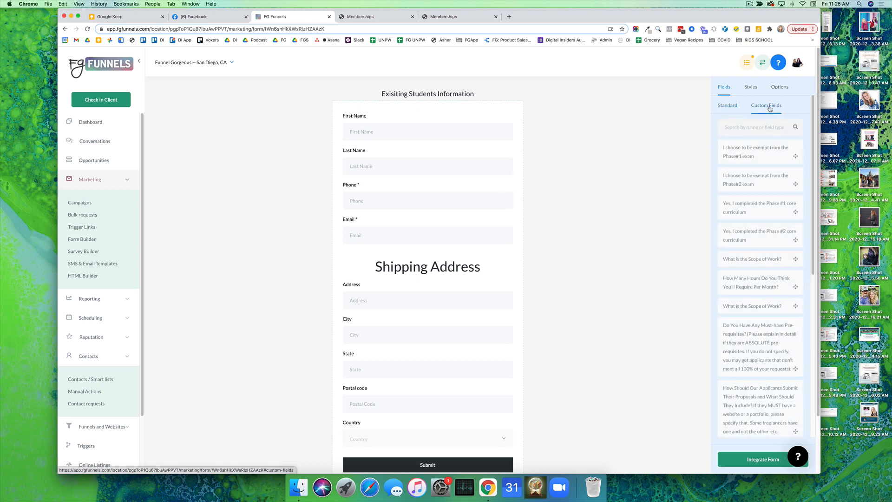
pyautogui.scroll(-7, 766, 105)
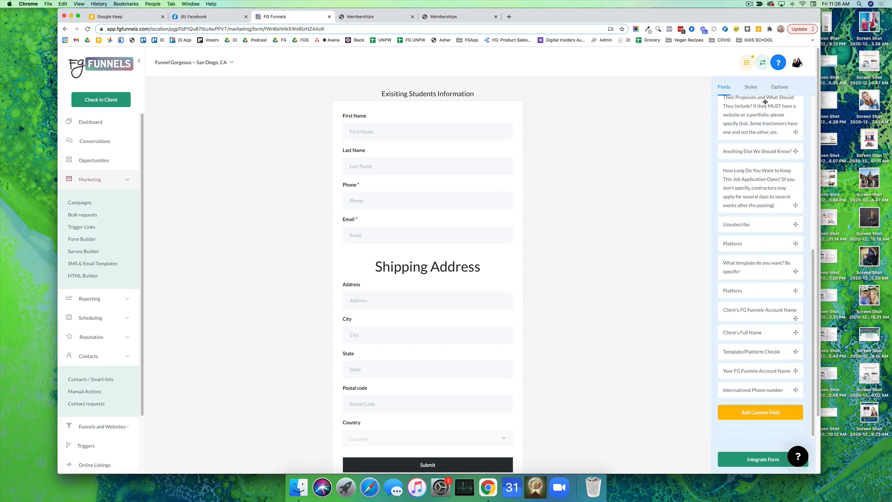
pyautogui.scroll(7, 764, 102)
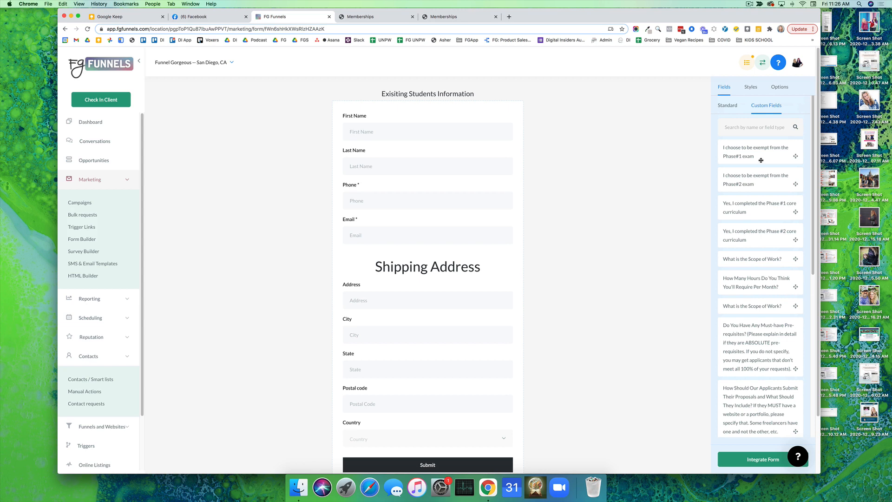
pyautogui.scroll(-2, 469, 285)
pyautogui.scroll(2, 470, 285)
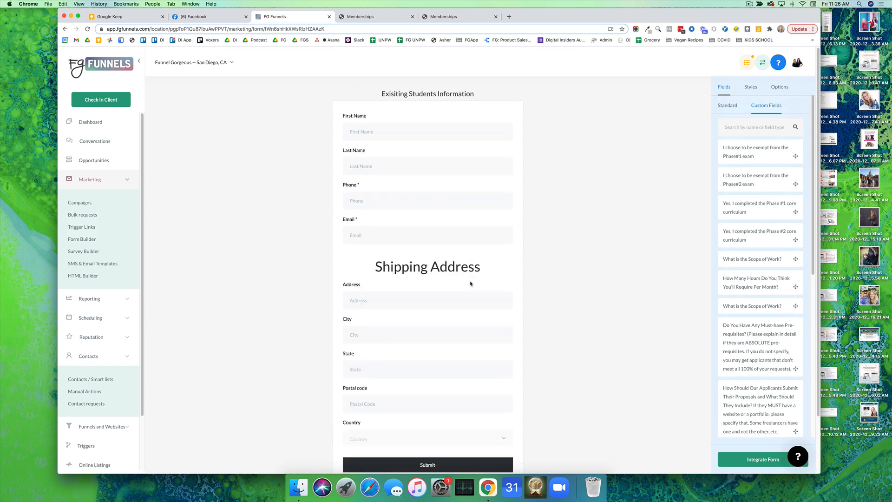
# Examine the form's style settings and options, including the choices for what happens on submit
pyautogui.click(751, 87)
pyautogui.click(777, 89)
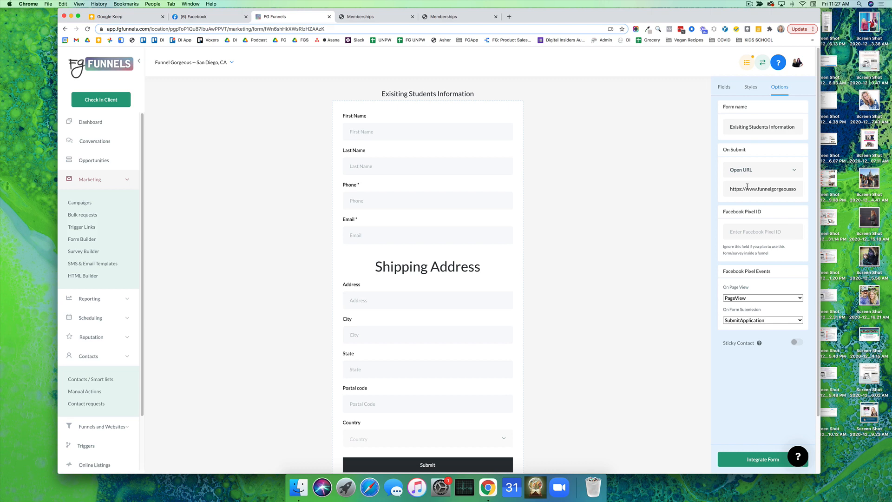
pyautogui.click(751, 170)
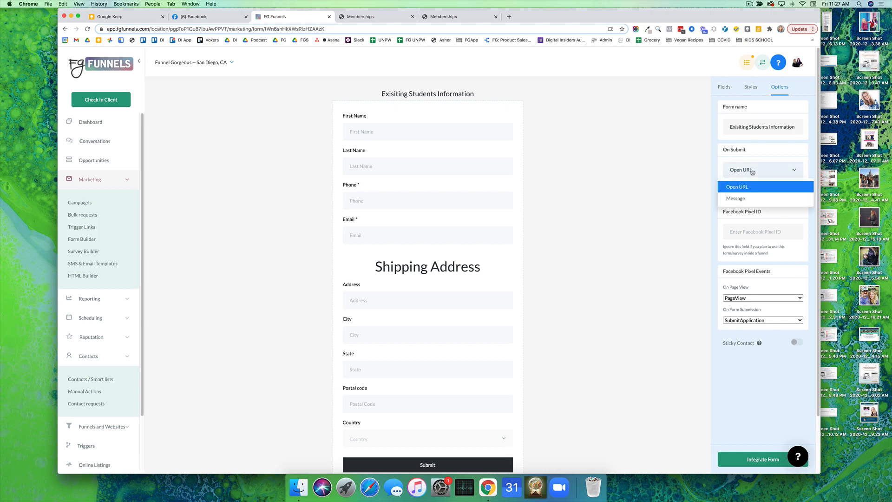
pyautogui.click(752, 171)
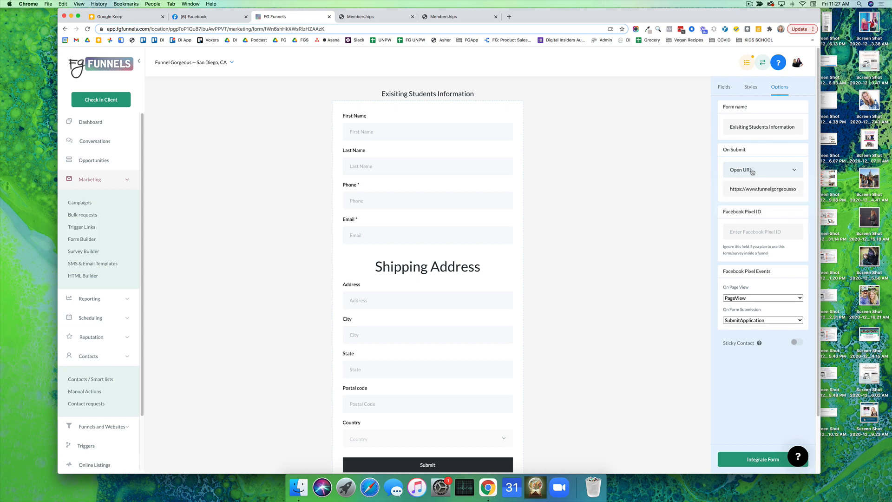
# View the submission analytics for all forms and the submissions list, checking its form filter but keeping All Form
pyautogui.click(83, 239)
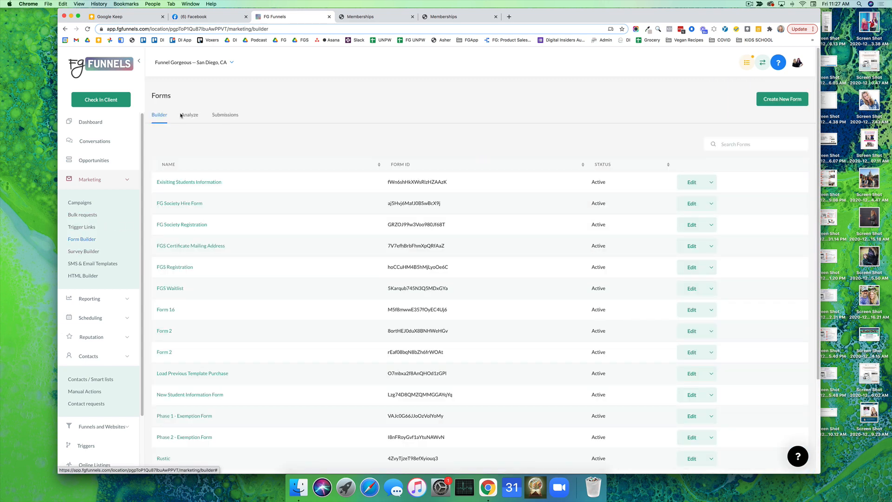
pyautogui.click(184, 116)
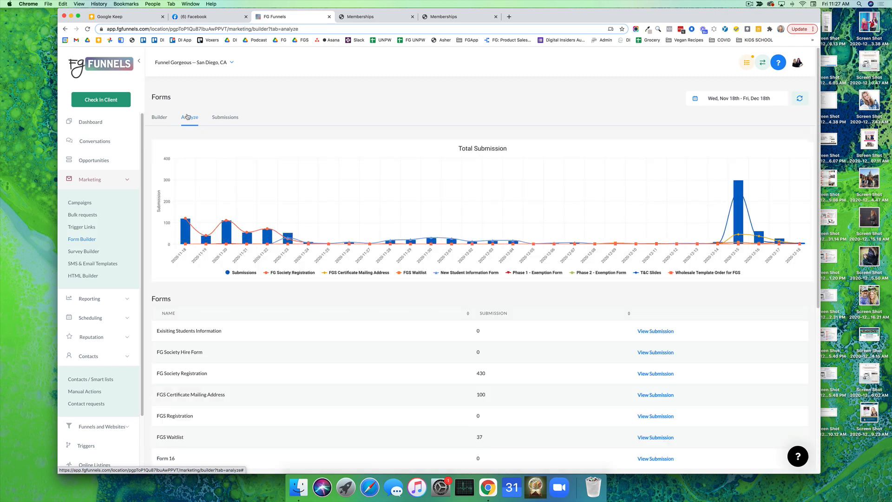
pyautogui.click(222, 117)
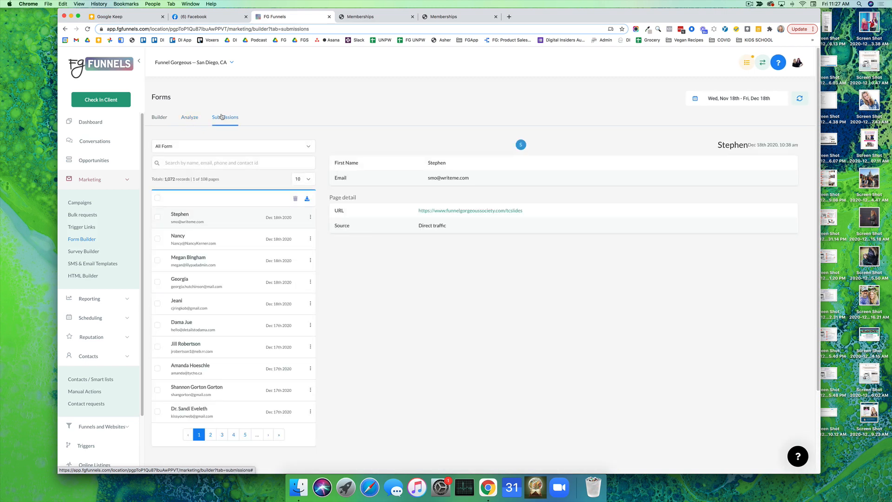
pyautogui.click(217, 148)
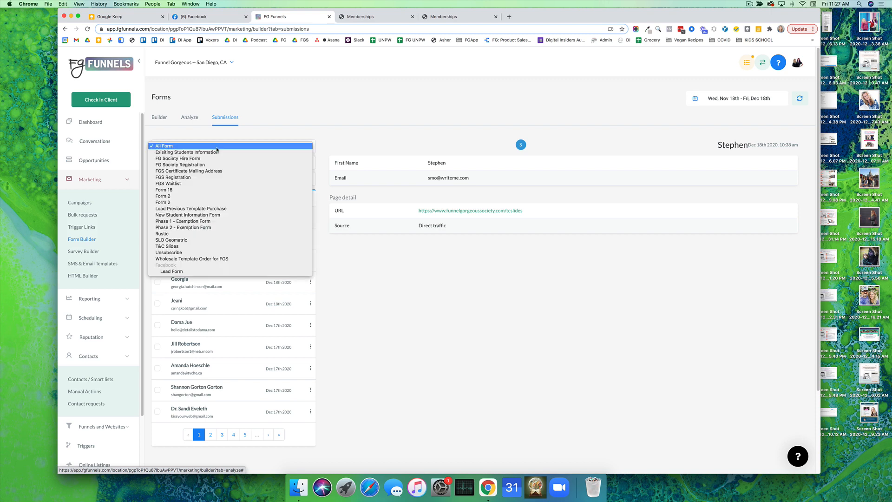
pyautogui.click(193, 148)
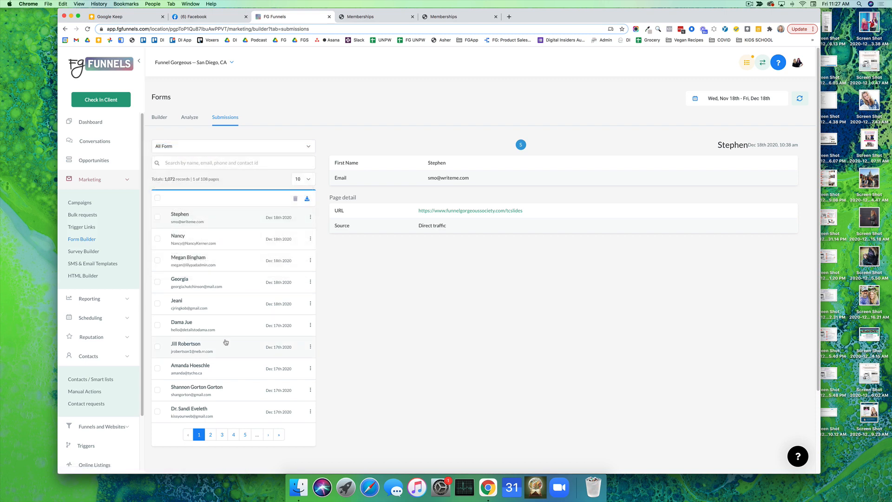
# View the survey builder, the SMS and email message templates, and the list of trigger links
pyautogui.click(90, 251)
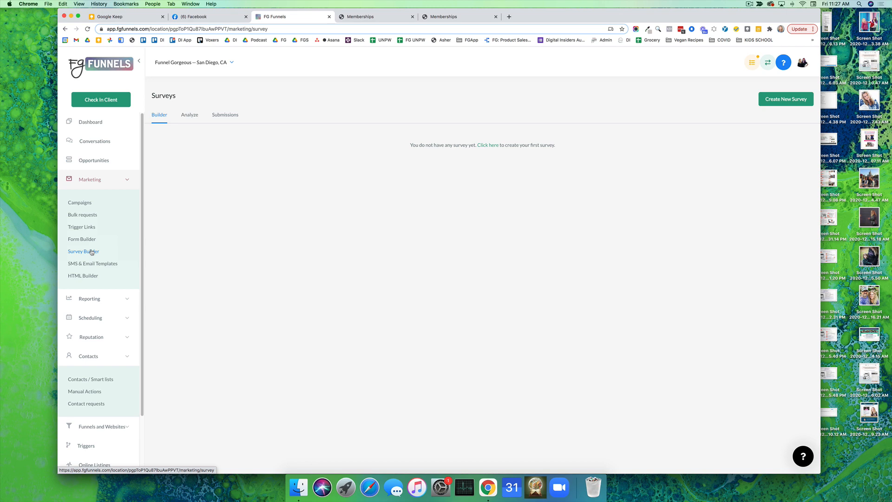
pyautogui.click(92, 264)
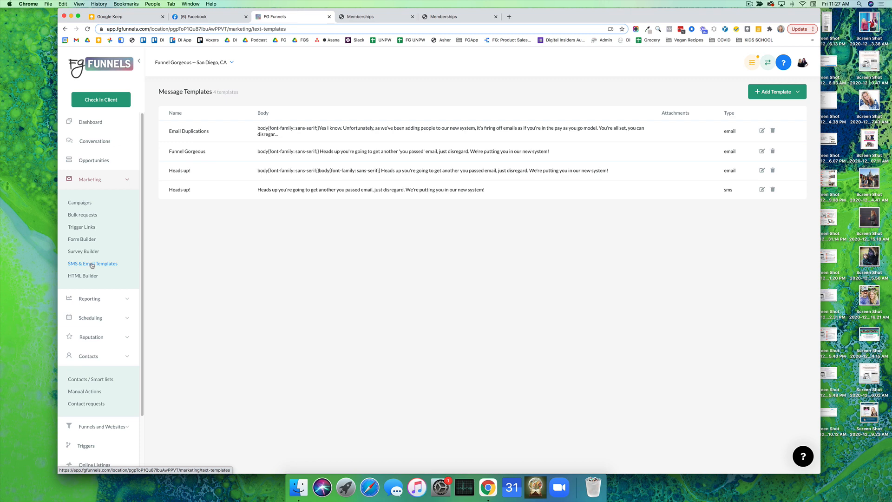
pyautogui.click(82, 227)
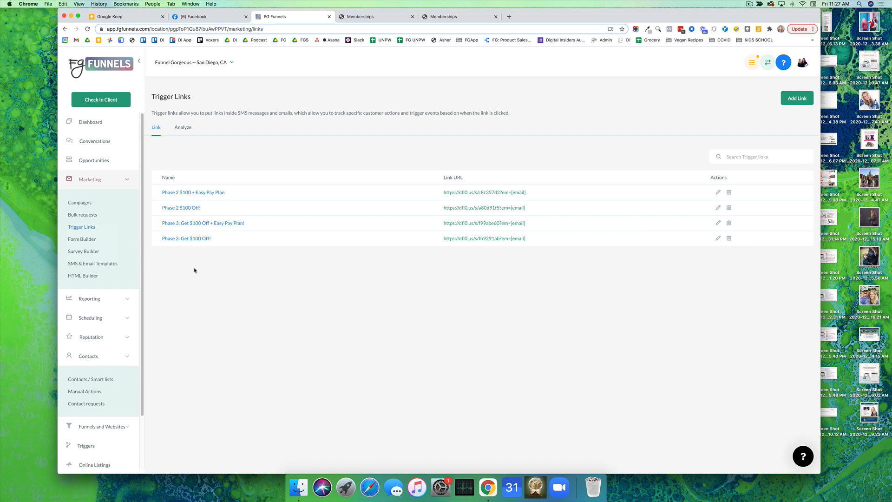
# Open the Sales Page of the Share Funnel: Minimal Serif - SLO Template funnel in the page editor
pyautogui.scroll(-1, 108, 395)
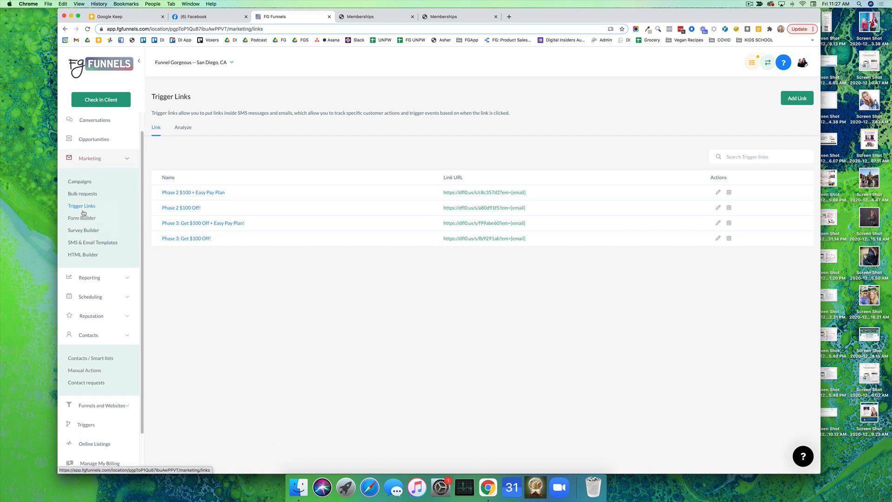
pyautogui.click(101, 406)
pyautogui.click(86, 430)
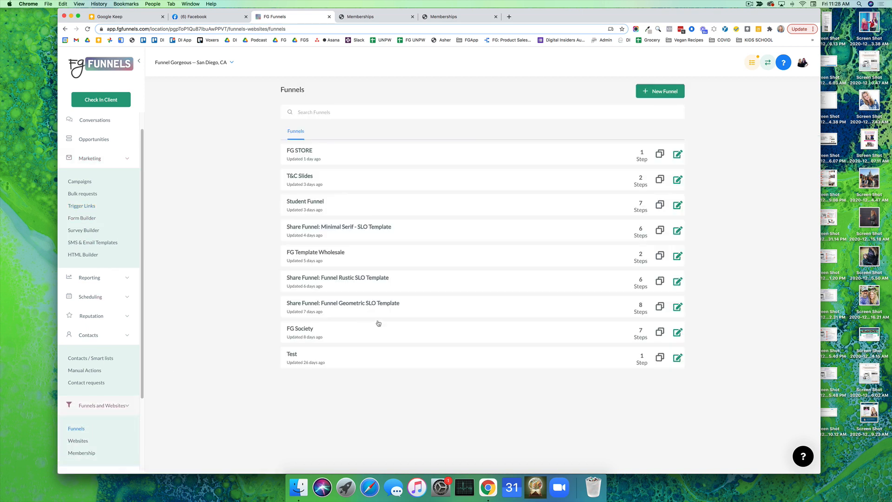
pyautogui.click(677, 232)
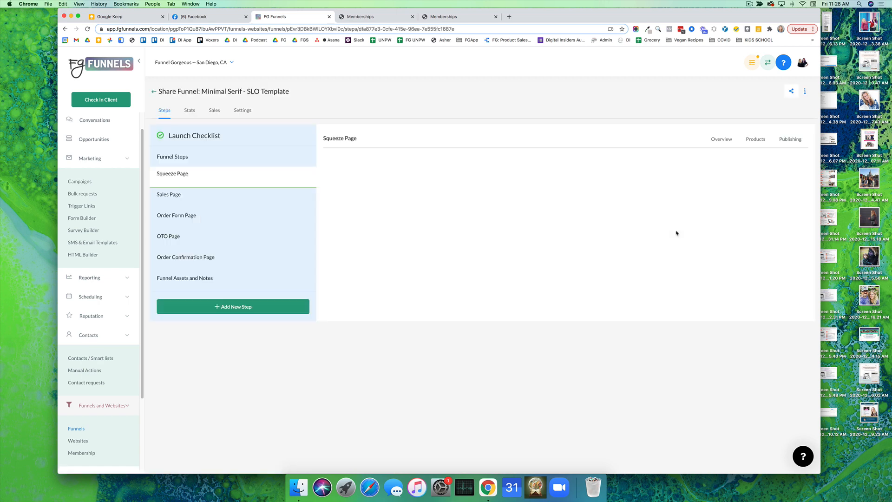
pyautogui.click(230, 192)
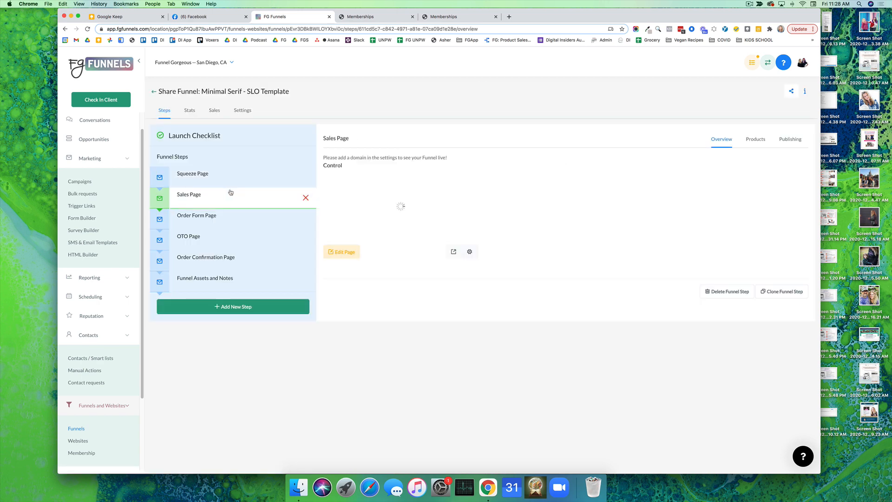
pyautogui.click(341, 252)
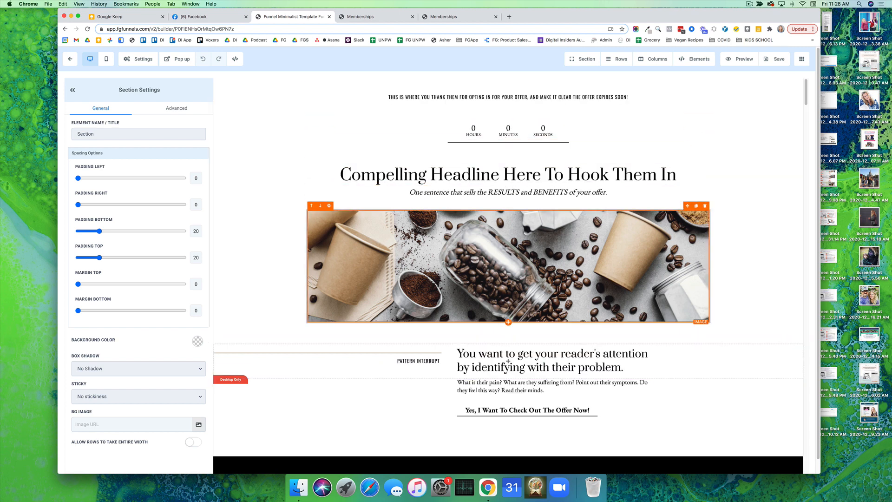
# Add a sub-headline element directly below the coffee image and delete it again
pyautogui.click(507, 322)
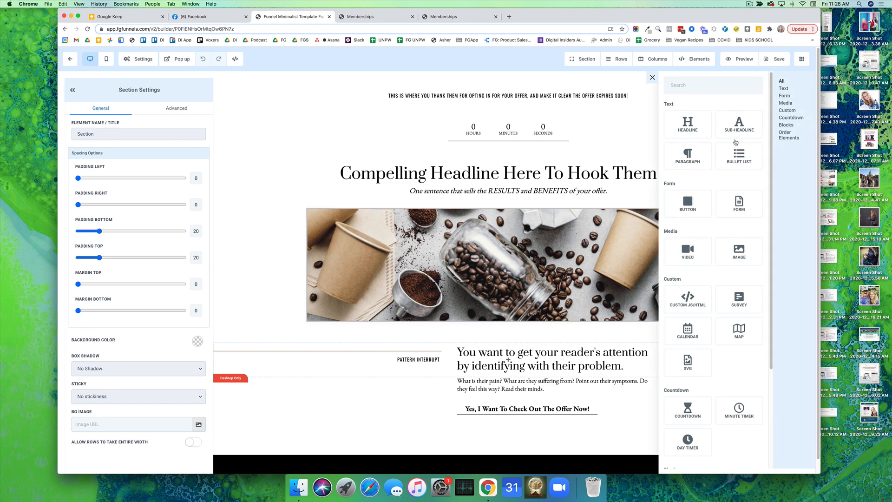
pyautogui.click(738, 125)
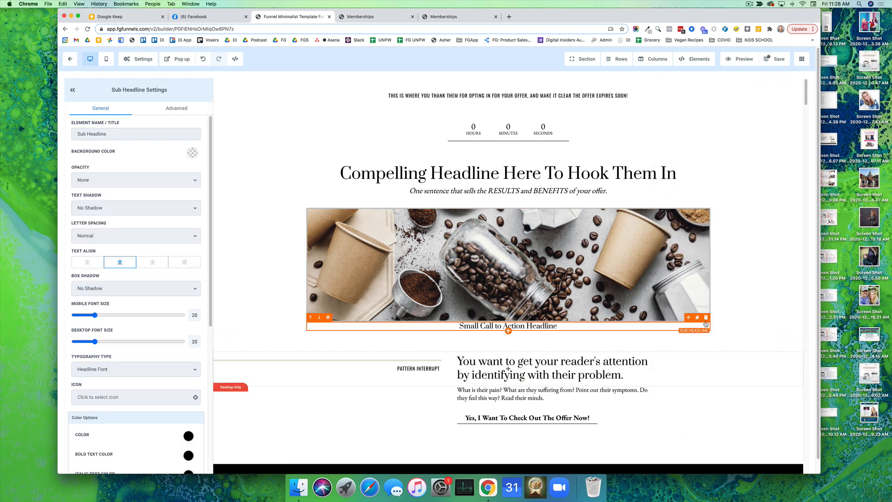
pyautogui.click(706, 319)
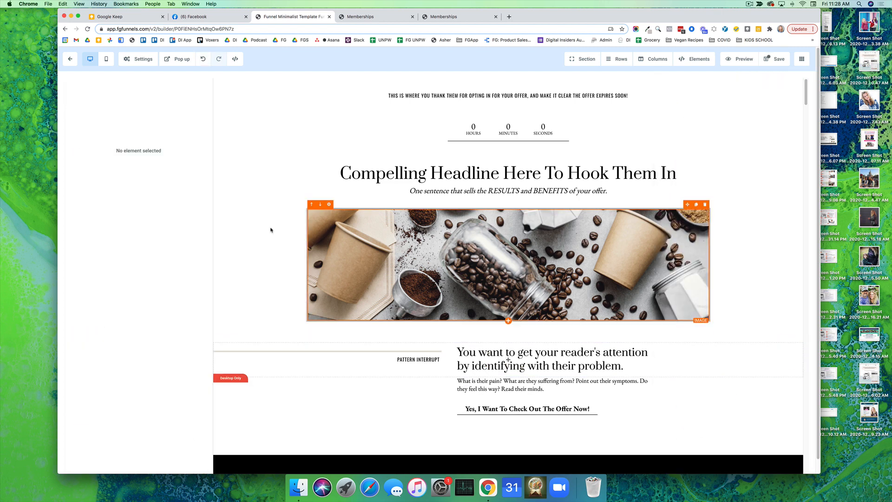
# Select the coffee image and examine its general settings, from spacing to image options and actions
pyautogui.click(339, 228)
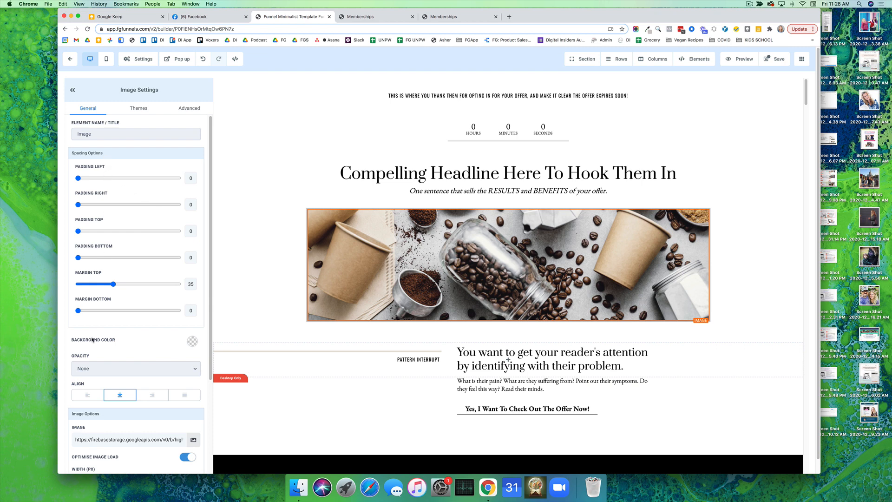
pyautogui.scroll(-5, 92, 340)
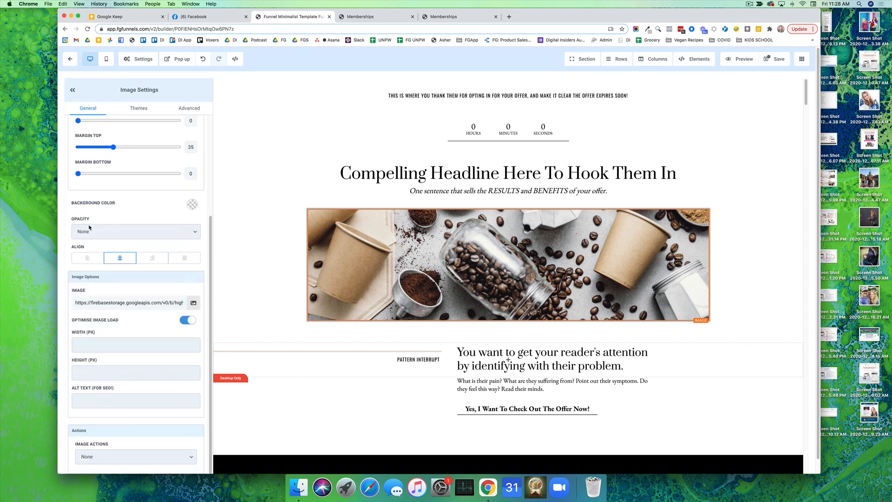
pyautogui.scroll(5, 93, 194)
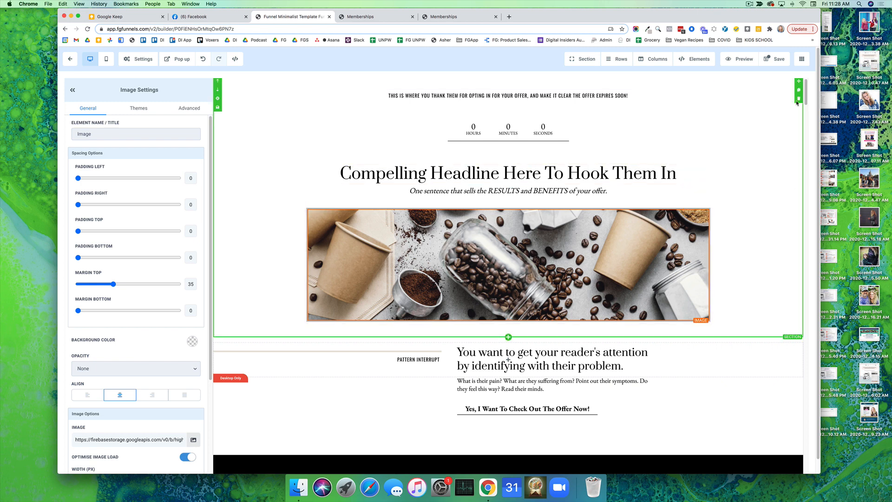
# View the save options for the page's first section, and check the page's mobile layout before returning to the desktop view
pyautogui.click(217, 107)
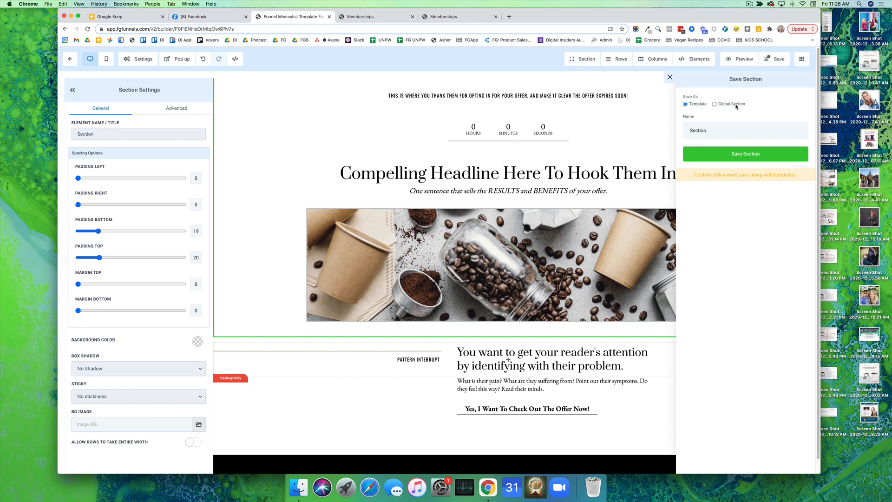
pyautogui.moveTo(735, 106)
pyautogui.click(103, 61)
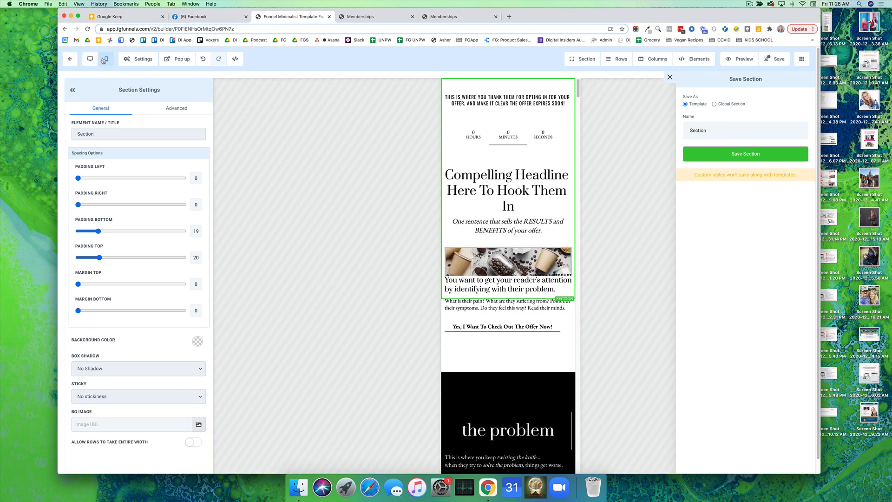
pyautogui.click(92, 59)
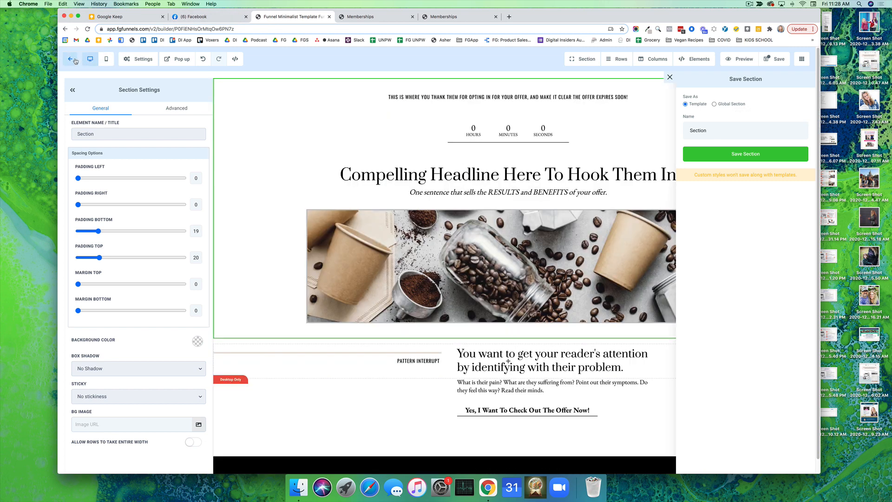
# Leave the Sales Page editor and open the same funnel's Order Form Page for editing
pyautogui.click(69, 59)
pyautogui.click(494, 161)
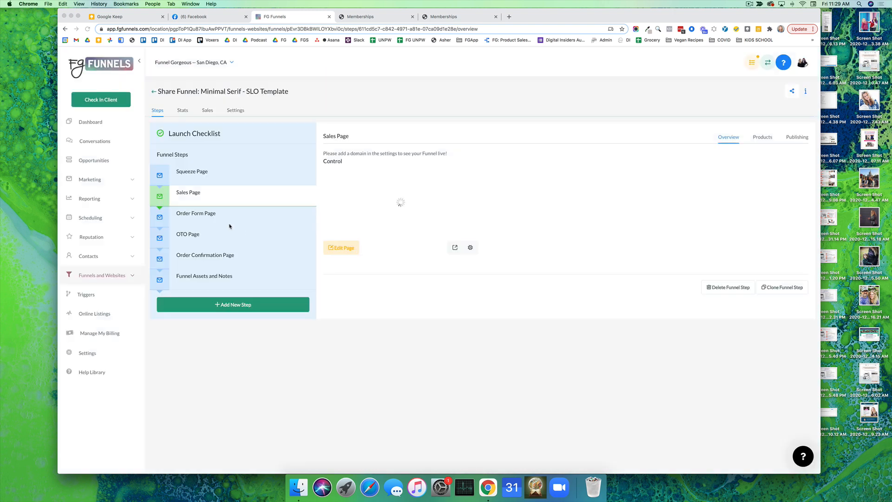
pyautogui.click(235, 217)
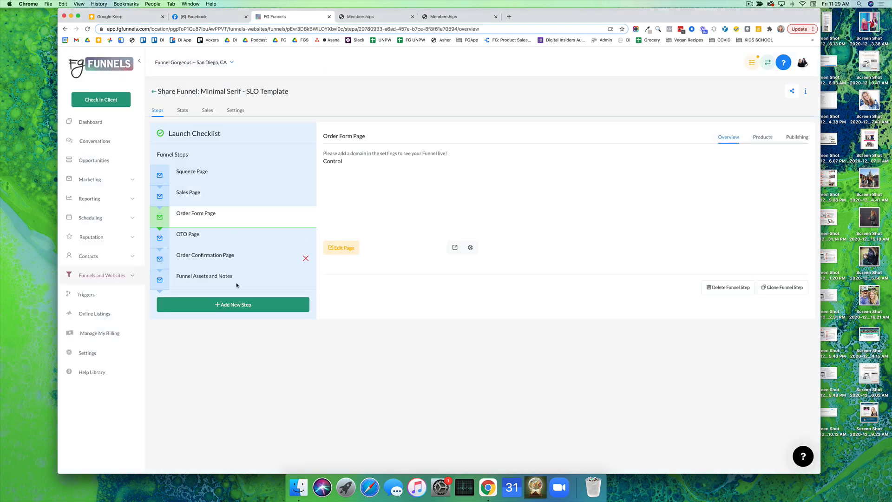
pyautogui.click(345, 250)
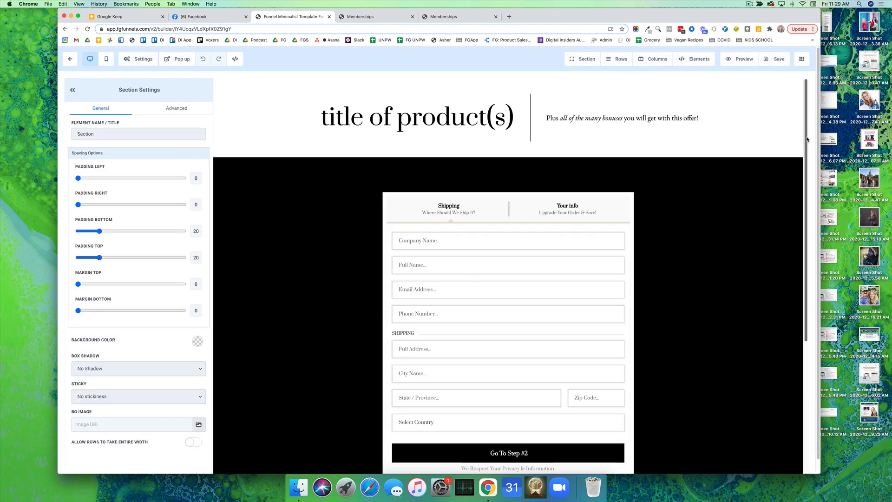
# Switch the editor to the funnel's OTO Page, view it and return to the funnel's steps
pyautogui.click(801, 61)
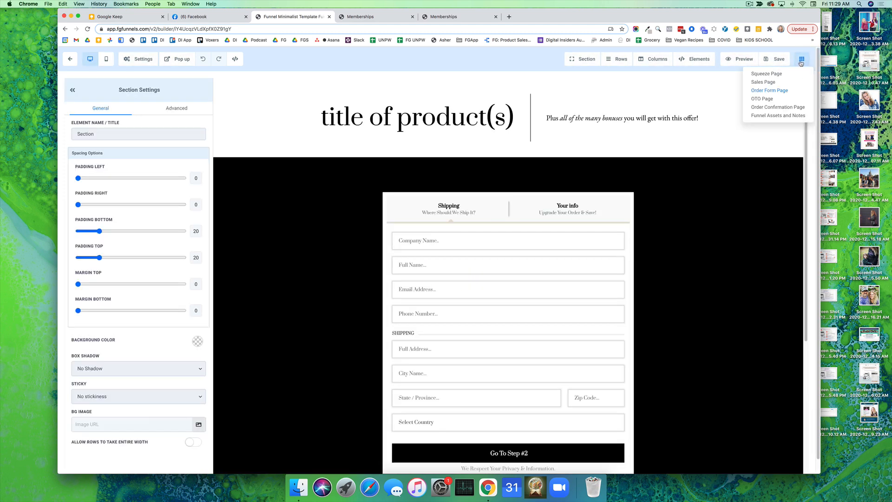
pyautogui.click(766, 99)
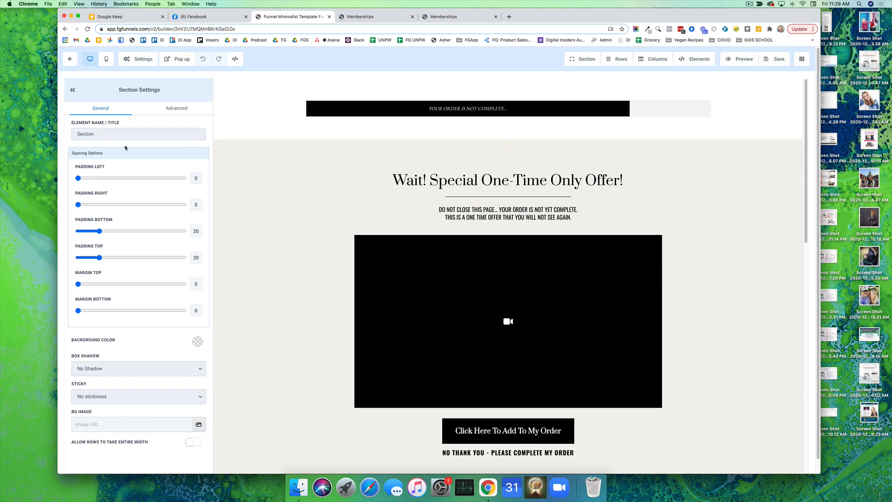
pyautogui.click(70, 59)
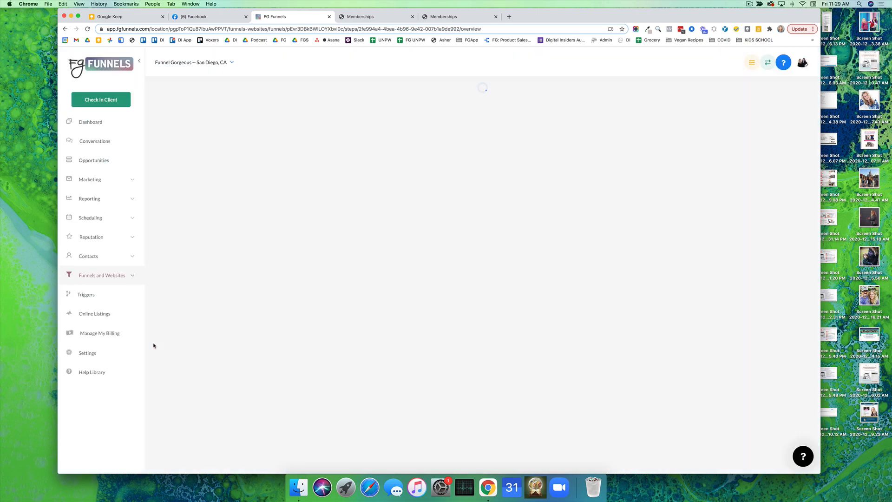
# View the account settings for domains, the SMTP and MailGun service, and calendars
pyautogui.click(92, 353)
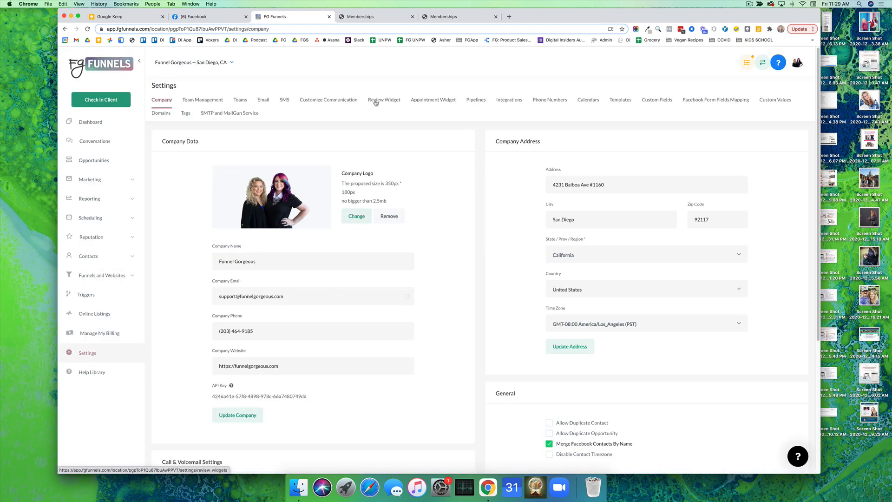
pyautogui.click(166, 113)
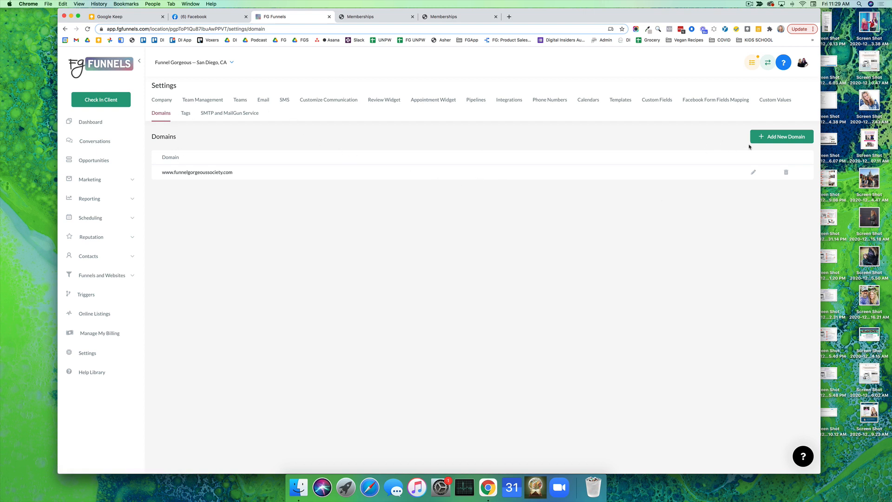
pyautogui.click(251, 113)
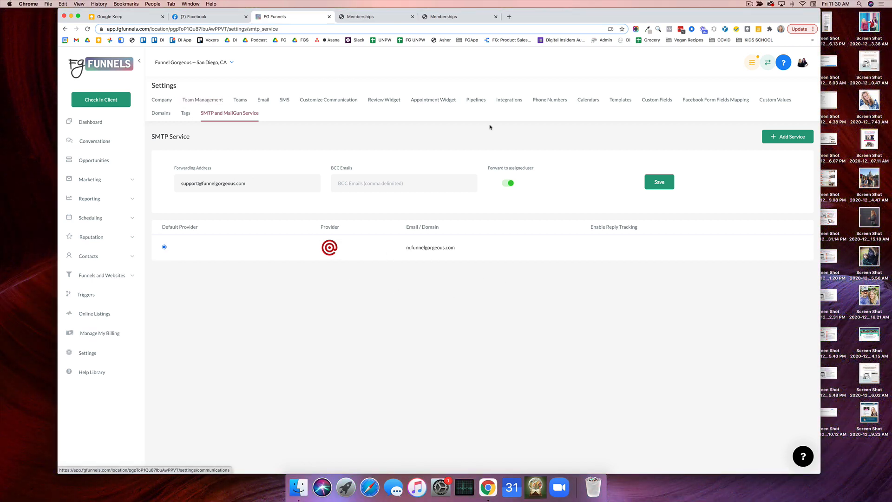
pyautogui.click(595, 101)
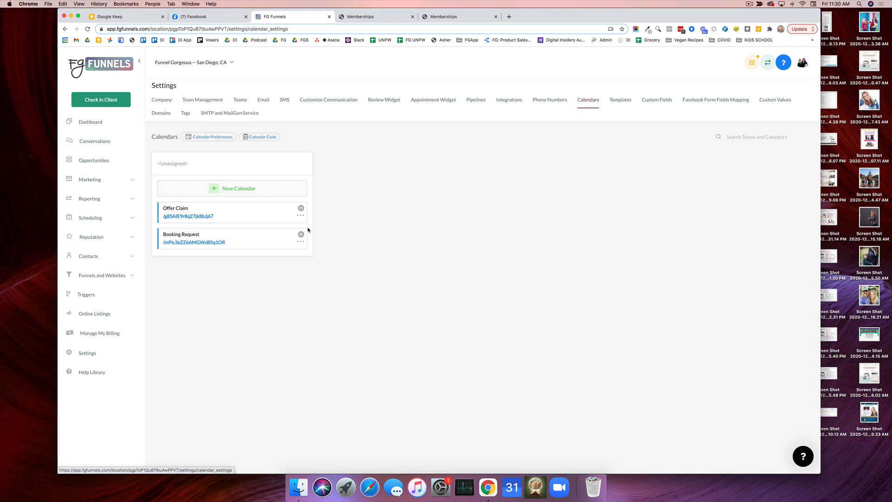
# Search the account list for "fg fu" and switch to the FG Funnels account
pyautogui.click(196, 62)
pyautogui.write('fg')
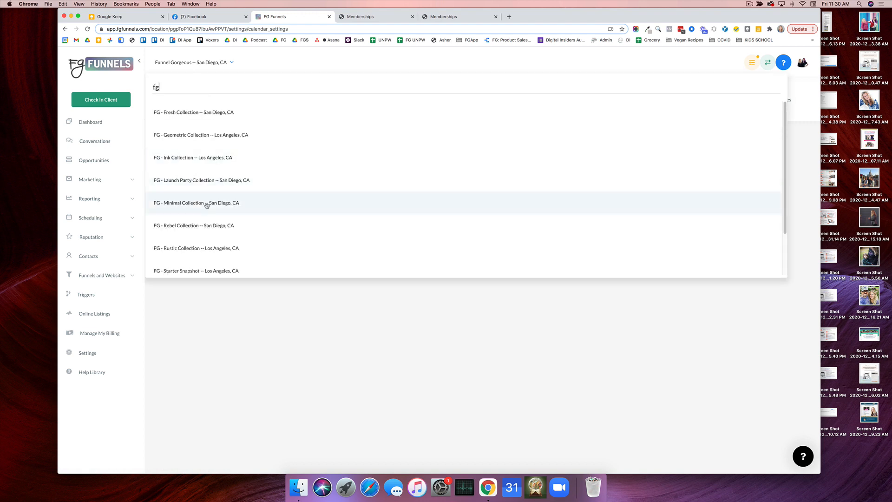
pyautogui.write(' fu')
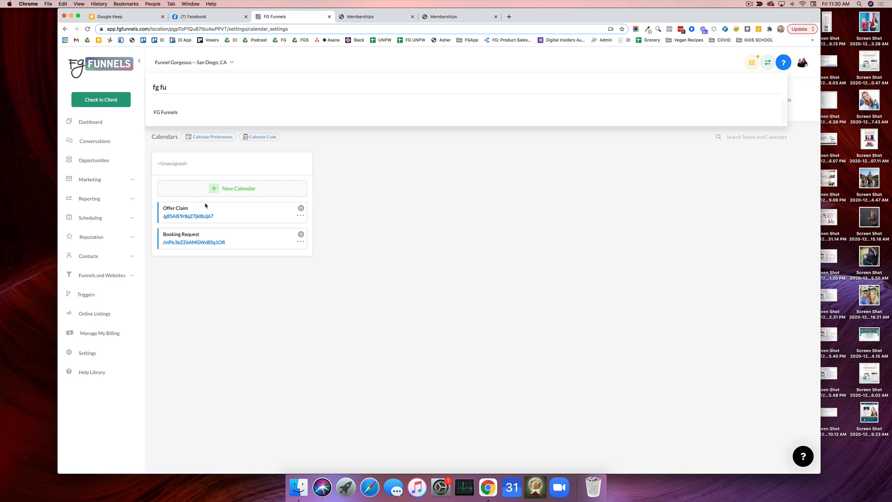
pyautogui.click(191, 112)
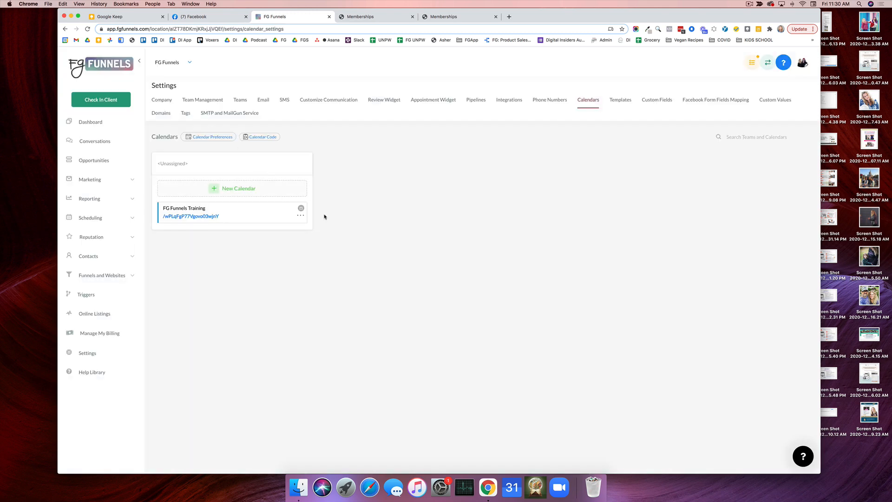
# Open the FG Funnels Training calendar for editing and examine its team and event setup, sync options and availability settings
pyautogui.click(300, 215)
pyautogui.click(305, 226)
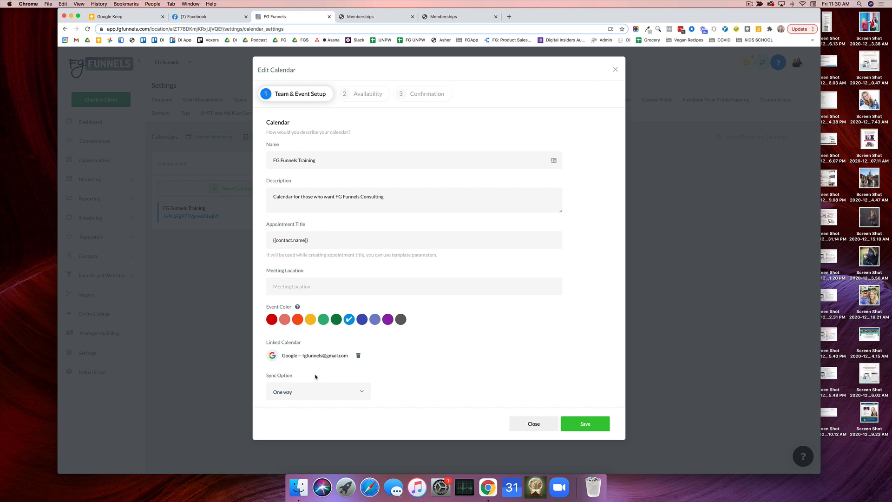
pyautogui.click(306, 396)
pyautogui.click(306, 396)
pyautogui.click(369, 94)
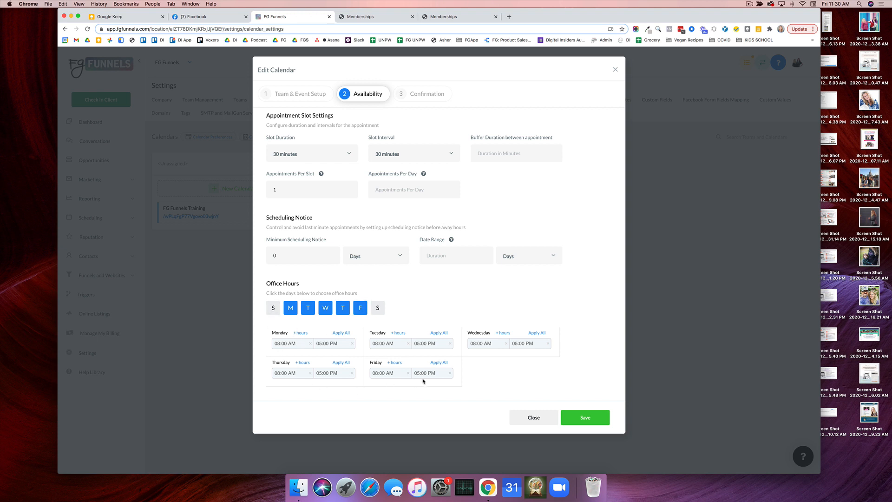
# Examine the calendar's confirmation settings, including the Stripe payment fields, leaving Use Stripe Payment off
pyautogui.click(422, 95)
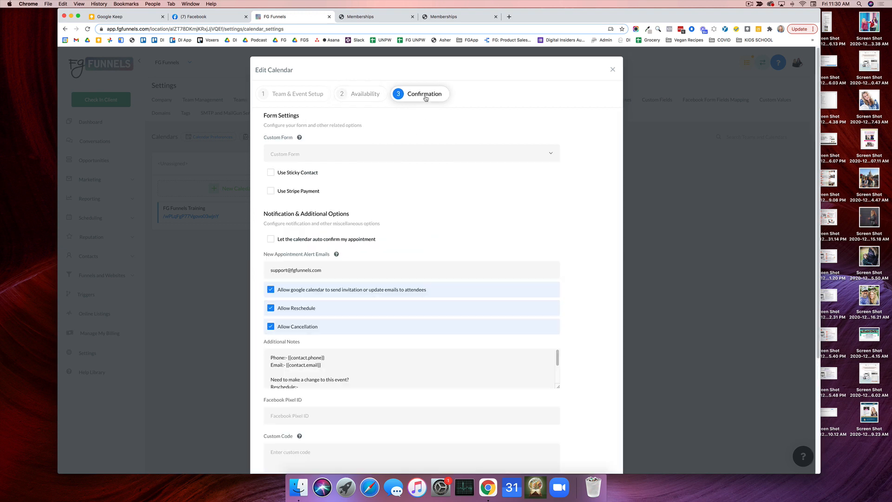
pyautogui.click(271, 191)
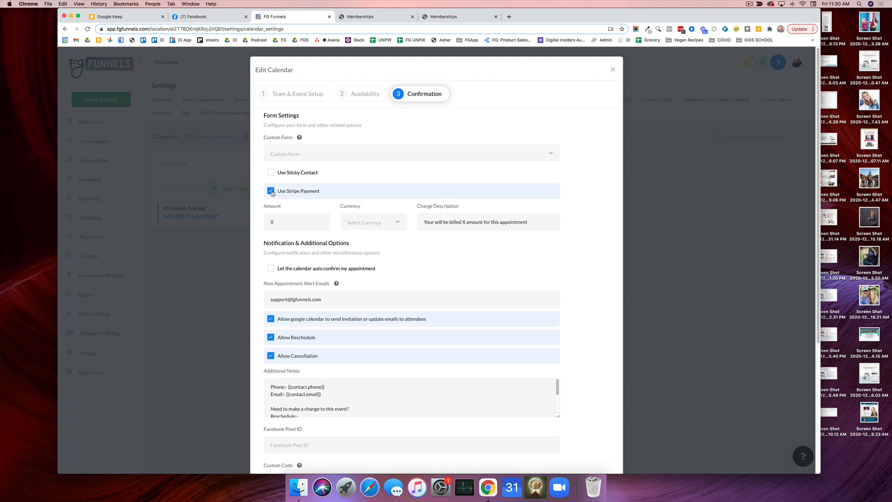
pyautogui.click(271, 191)
pyautogui.scroll(-3, 369, 217)
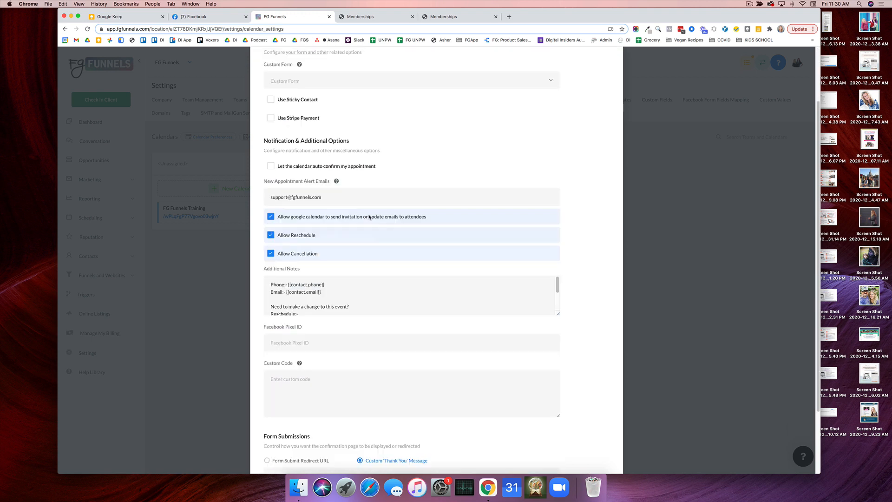
# Enlarge the Additional Notes field, examine the calendar's notification, custom code and form submission settings, and close the calendar editor
pyautogui.moveTo(558, 312); pyautogui.dragTo(559, 388)
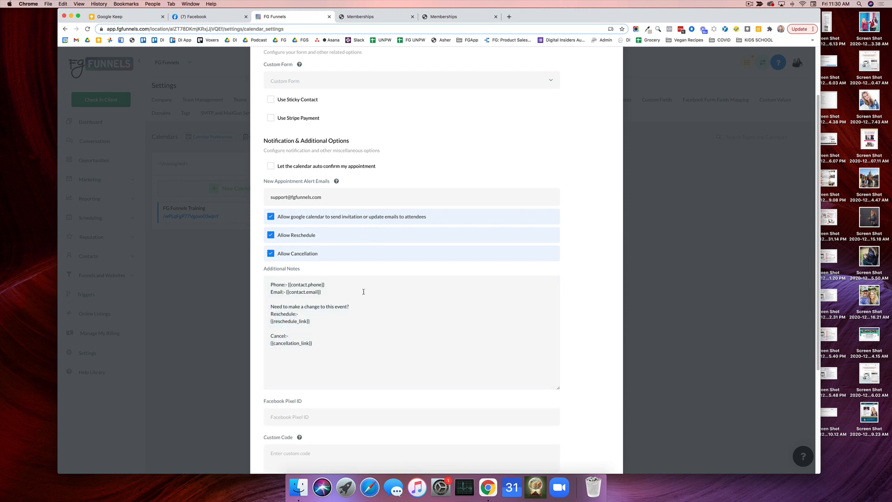
pyautogui.scroll(-6, 364, 292)
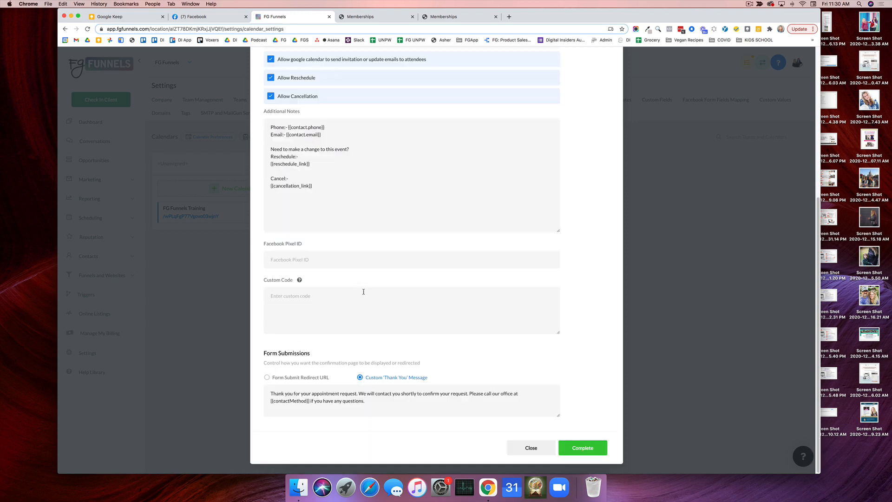
pyautogui.scroll(9, 363, 291)
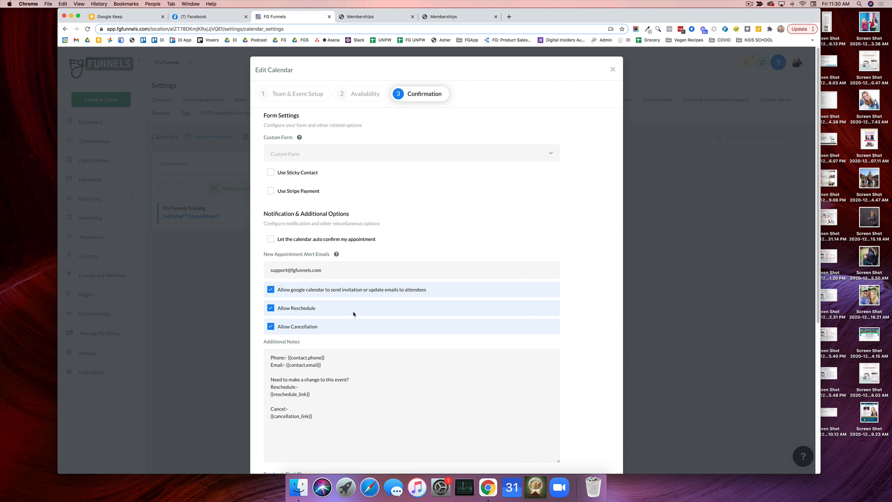
pyautogui.click(612, 70)
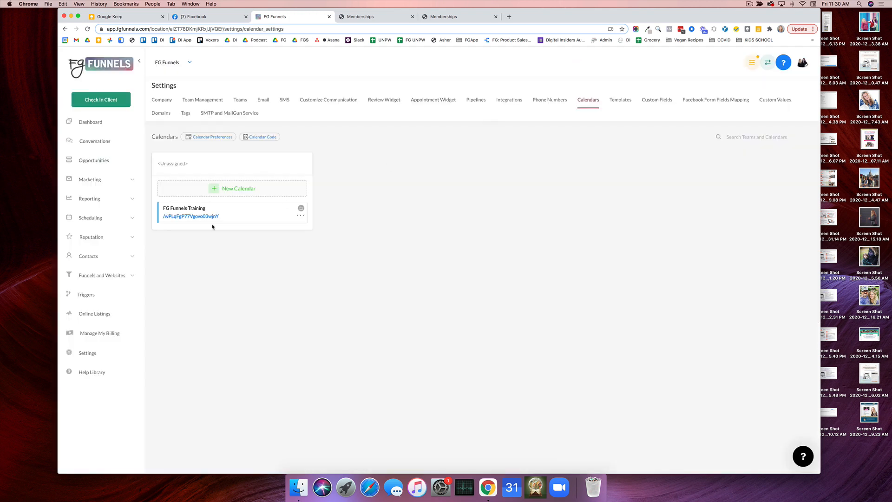
# Open the FG Funnels Training calendar's public booking page, select its web address, and return to the calendar settings
pyautogui.click(184, 217)
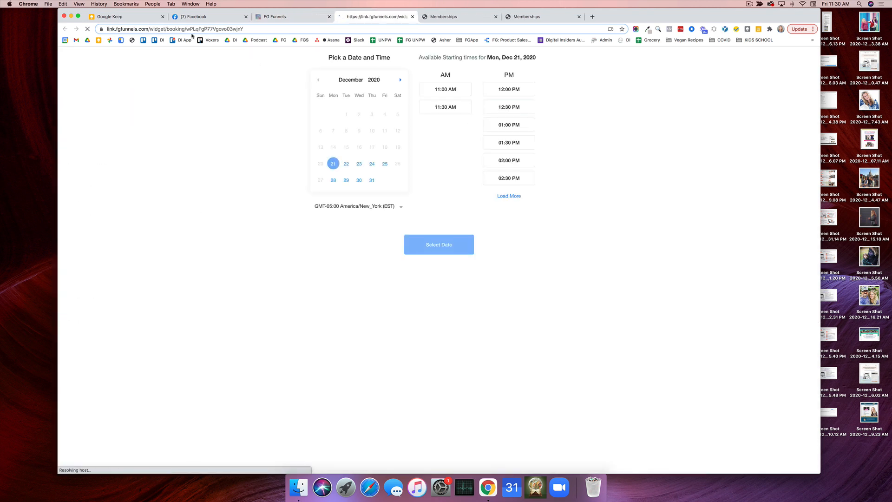
pyautogui.click(171, 30)
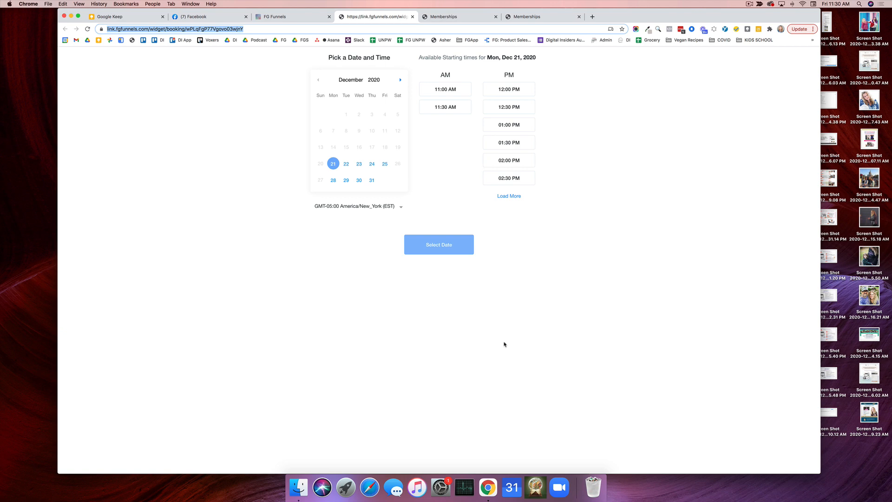
pyautogui.click(276, 18)
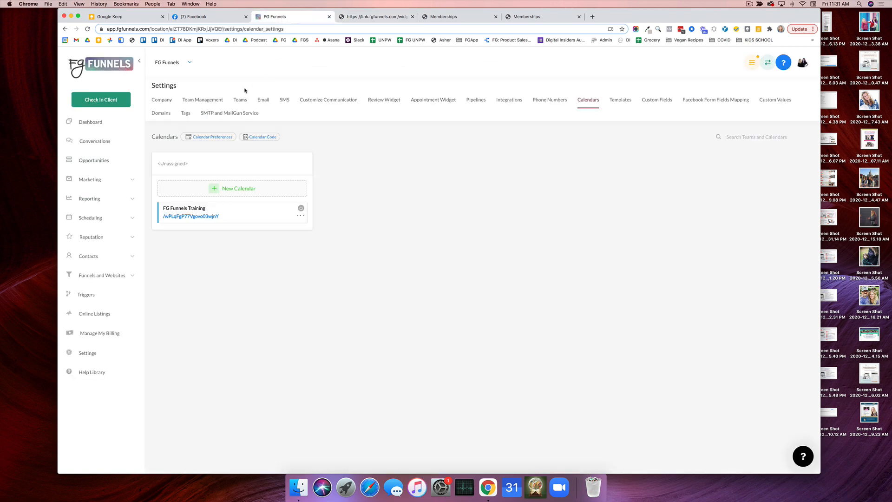
# Examine the employee list in the account's team management settings
pyautogui.click(203, 99)
pyautogui.scroll(-2, 245, 225)
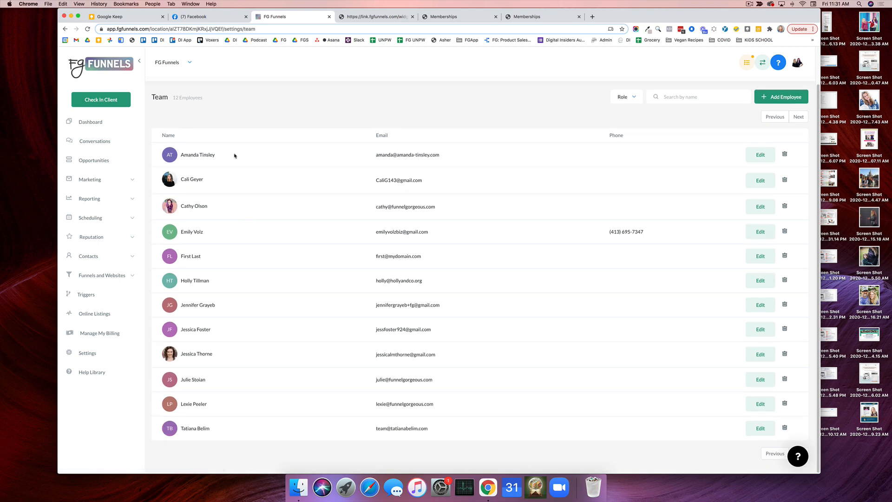
pyautogui.scroll(2, 223, 155)
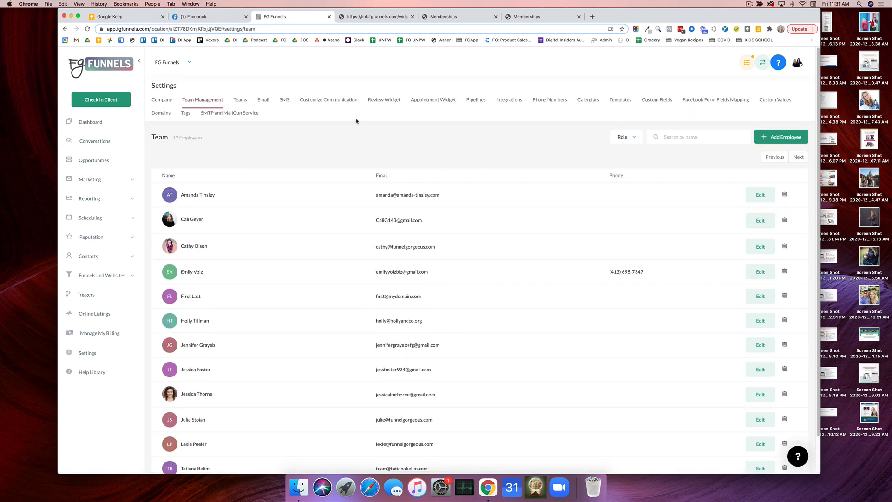
# View the account's settings for integrations, phone numbers and custom fields
pyautogui.click(509, 100)
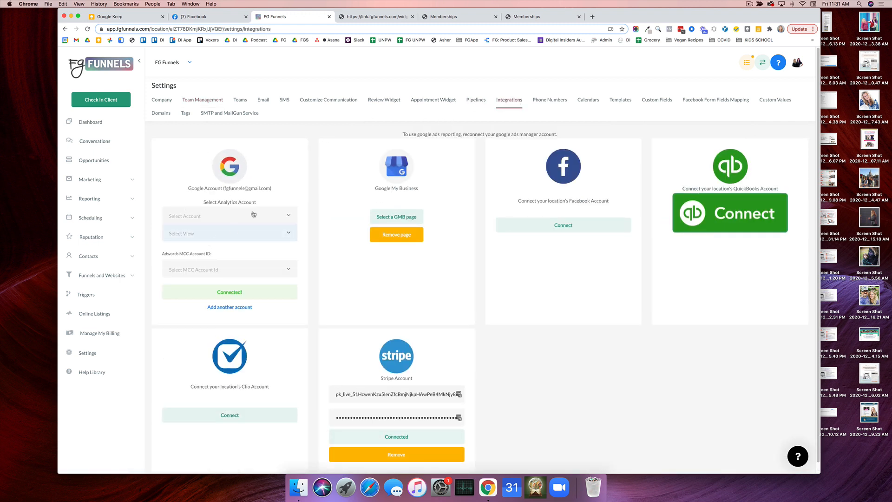
pyautogui.scroll(-1, 226, 230)
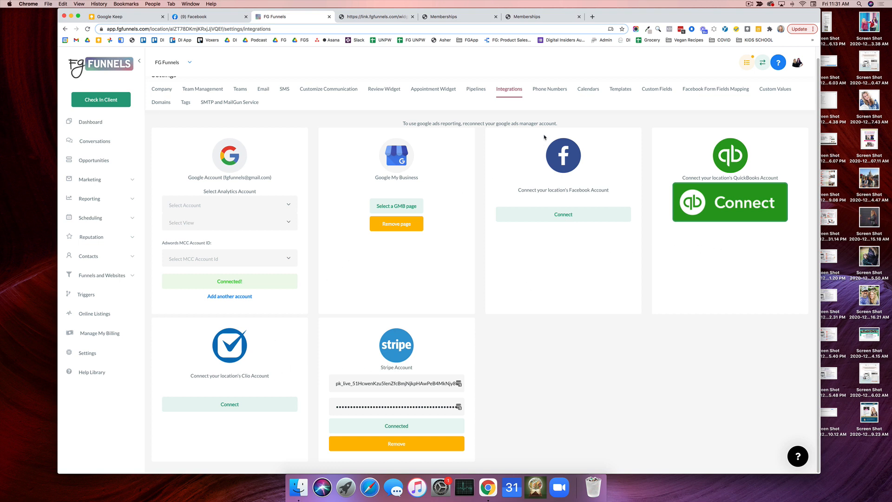
pyautogui.click(550, 91)
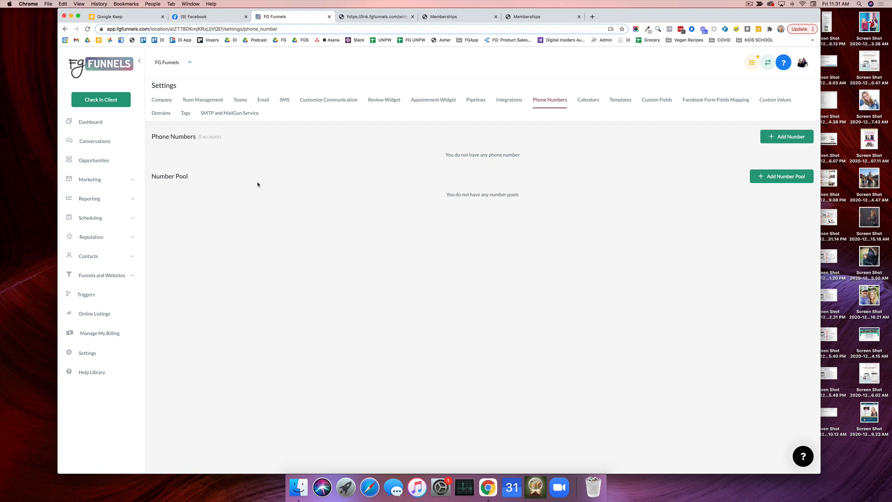
pyautogui.click(507, 102)
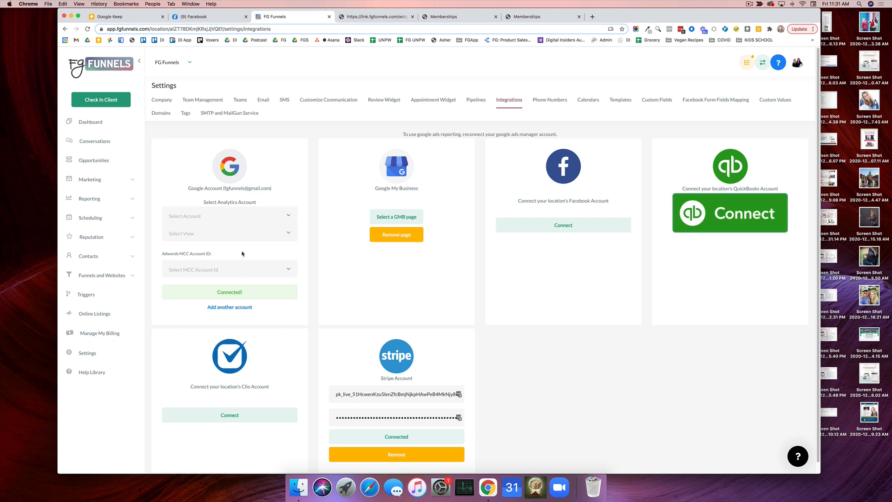
pyautogui.click(662, 102)
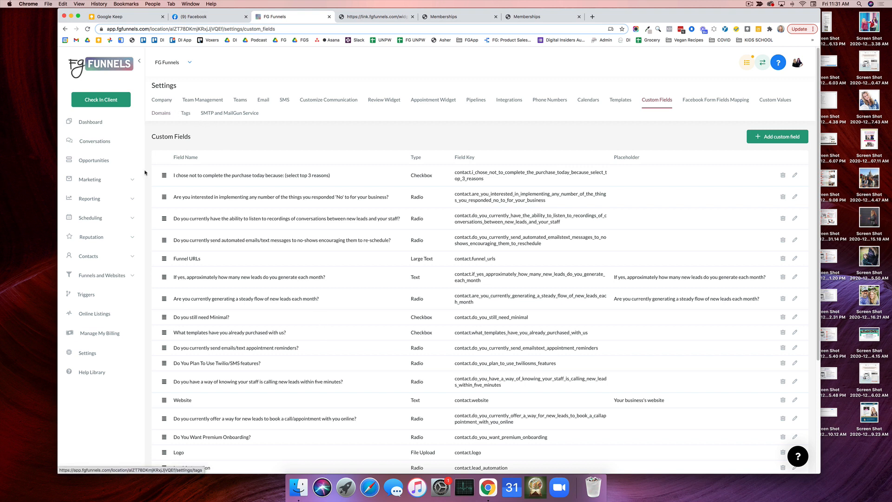
# Examine the attribution report's conversion charts and open the list of funnels
pyautogui.click(107, 199)
pyautogui.click(97, 226)
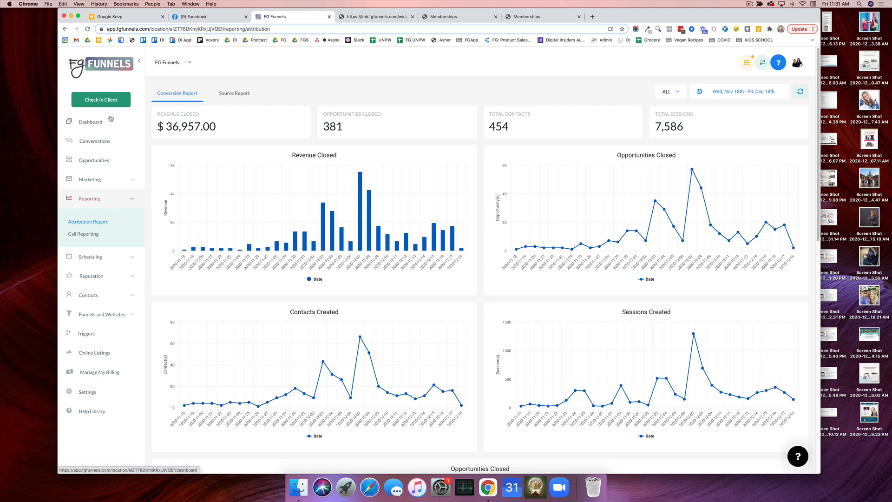
pyautogui.scroll(-1, 107, 275)
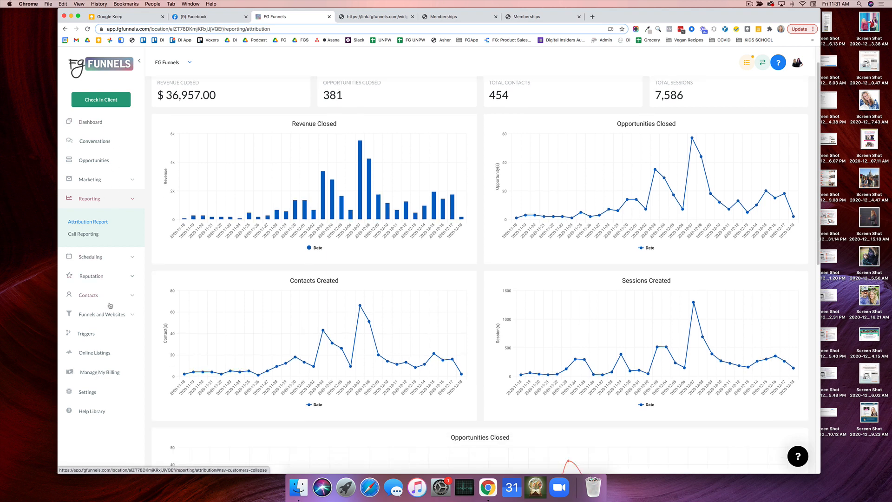
pyautogui.click(108, 315)
pyautogui.click(76, 337)
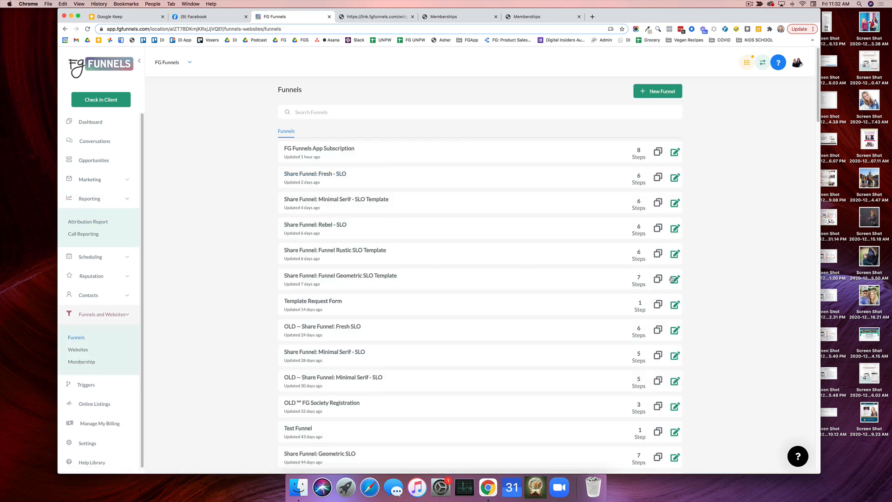
# Open the Help Library, view the Get Started articles, and show the Contact Us options
pyautogui.scroll(-1, 116, 365)
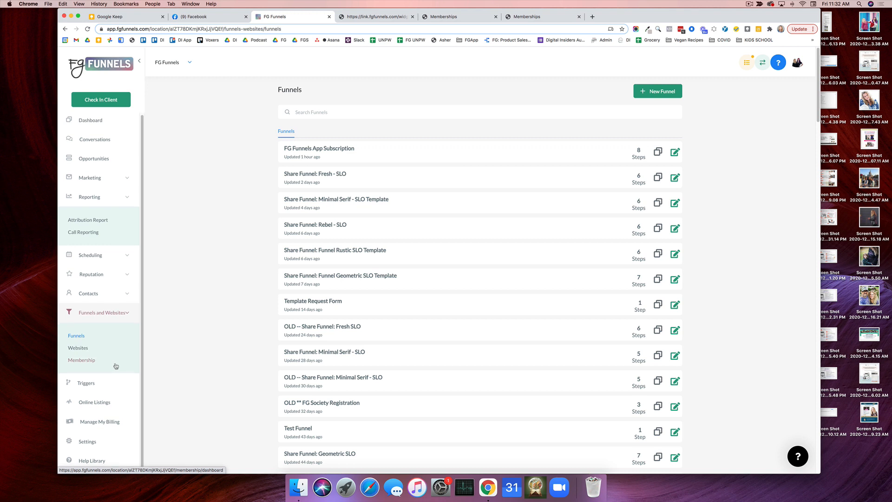
pyautogui.click(86, 461)
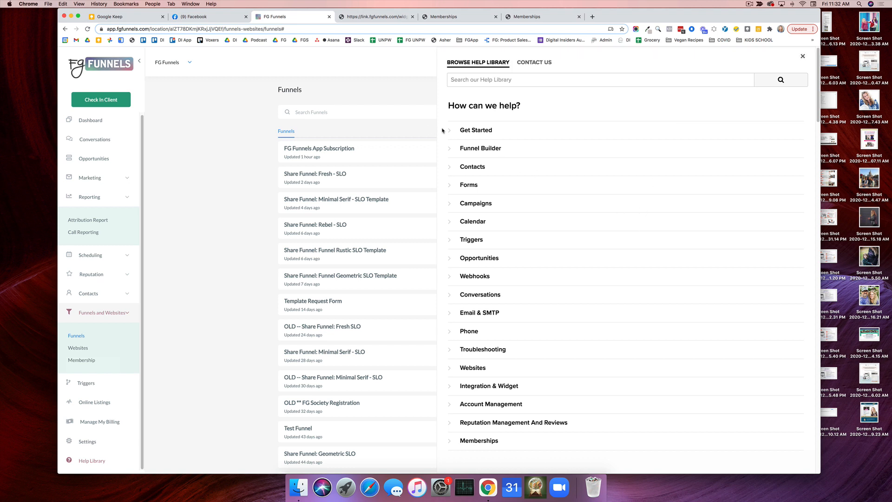
pyautogui.click(450, 131)
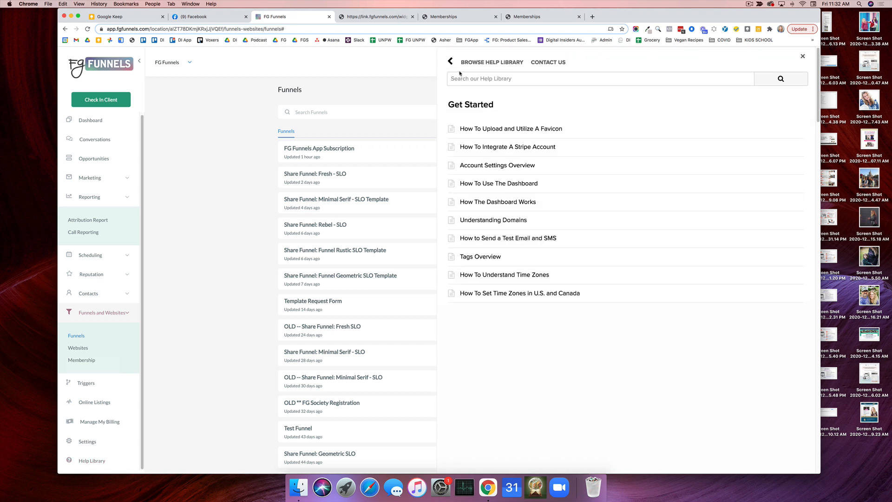
pyautogui.click(535, 62)
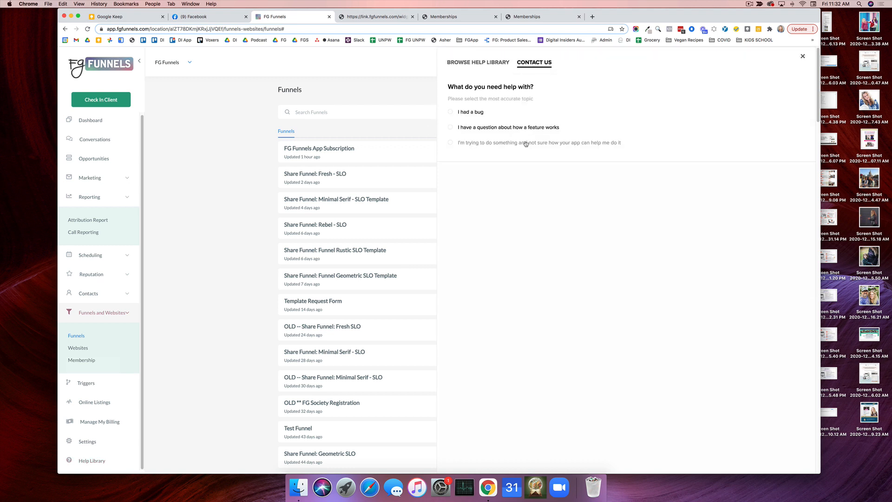